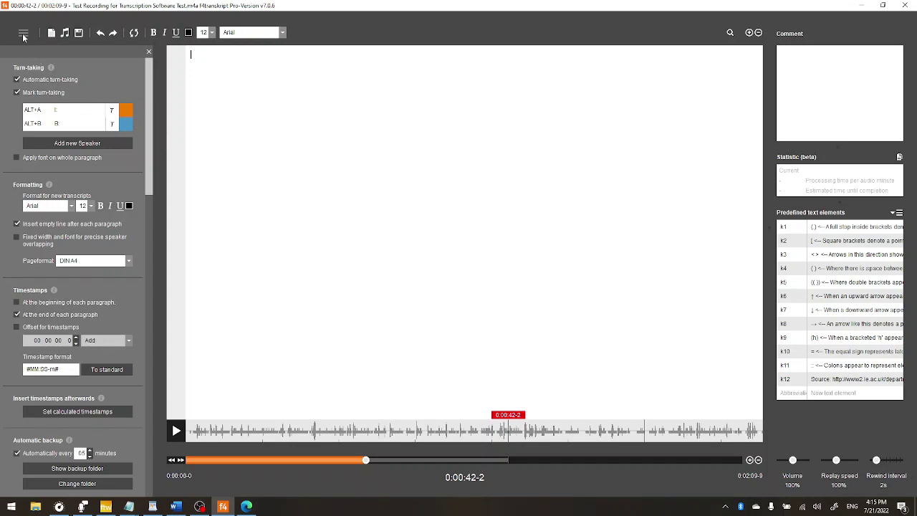
Toggle the settings panel and inspect the #MM:SS-m# timestamp format setting
click(23, 32)
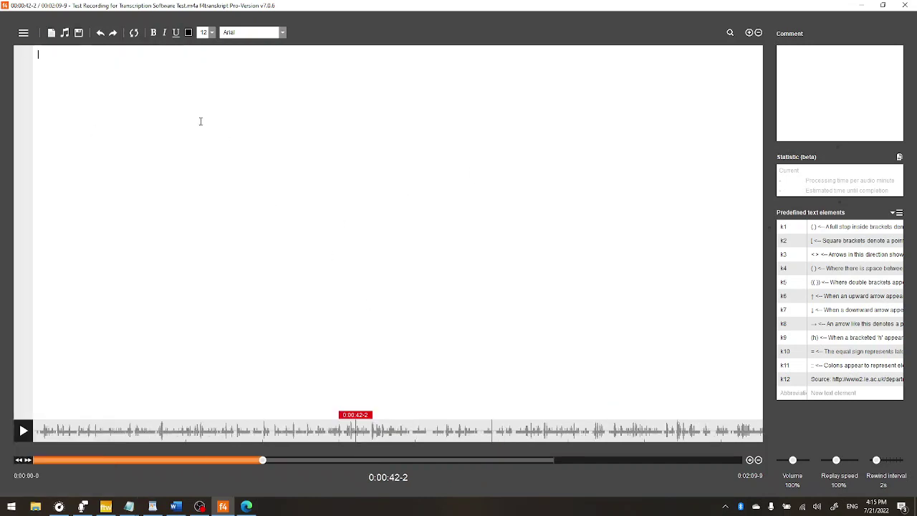
click(23, 33)
scroll(85, 244, down, 3)
scroll(86, 244, down, 6)
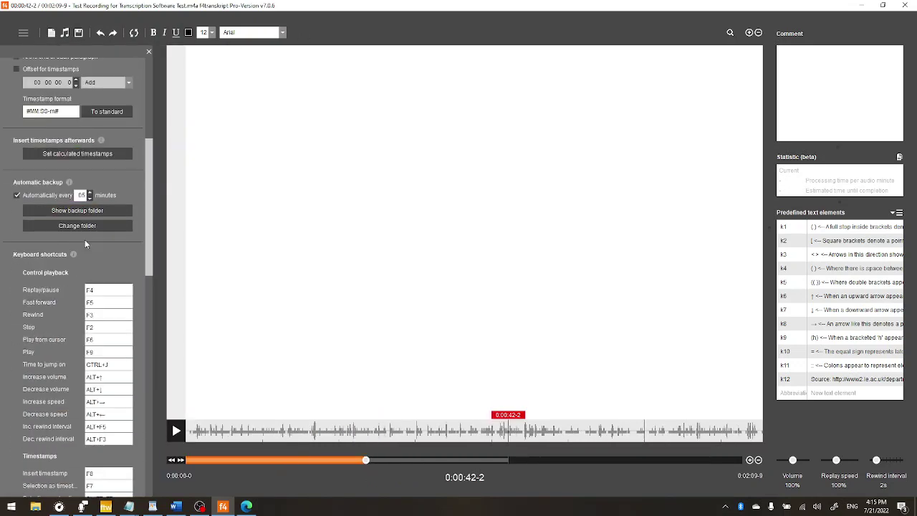
scroll(109, 250, up, 8)
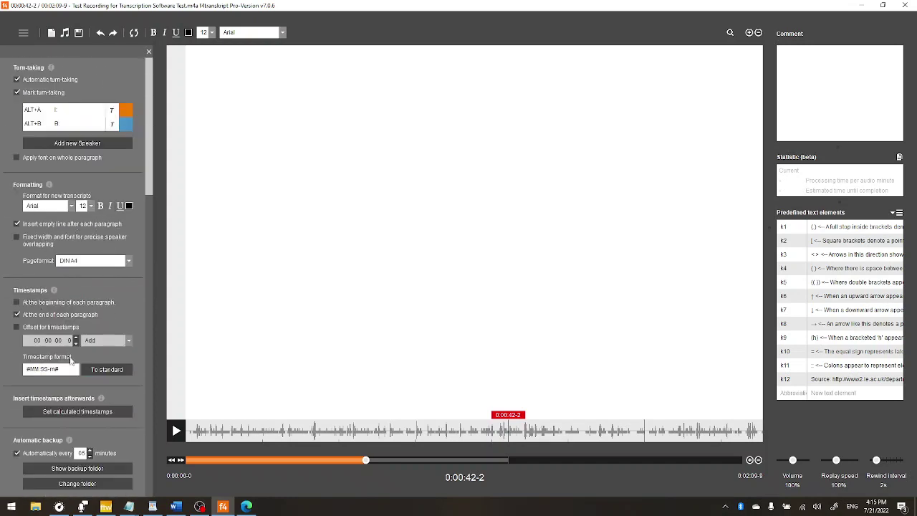
double_click(63, 370)
click(72, 372)
Hide the settings panel and load the M4A test recording with Ctrl+O
click(24, 33)
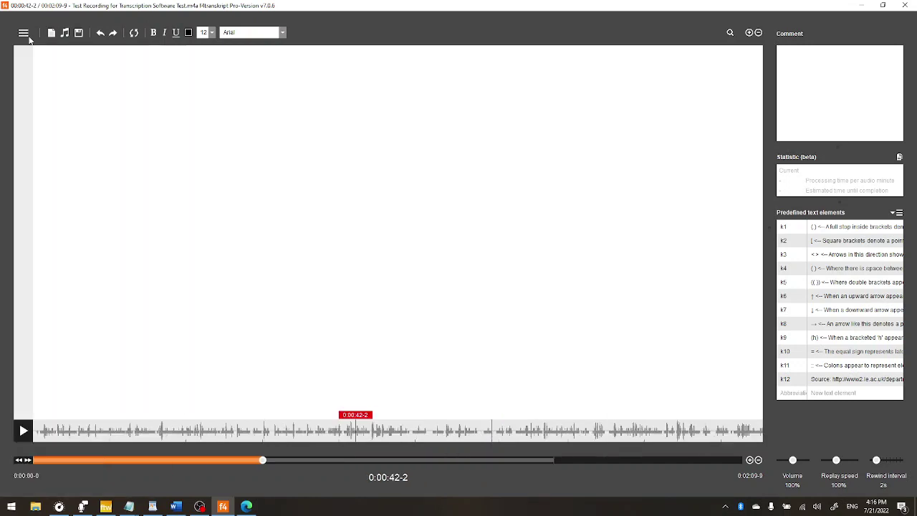
click(57, 115)
key(ctrl+o)
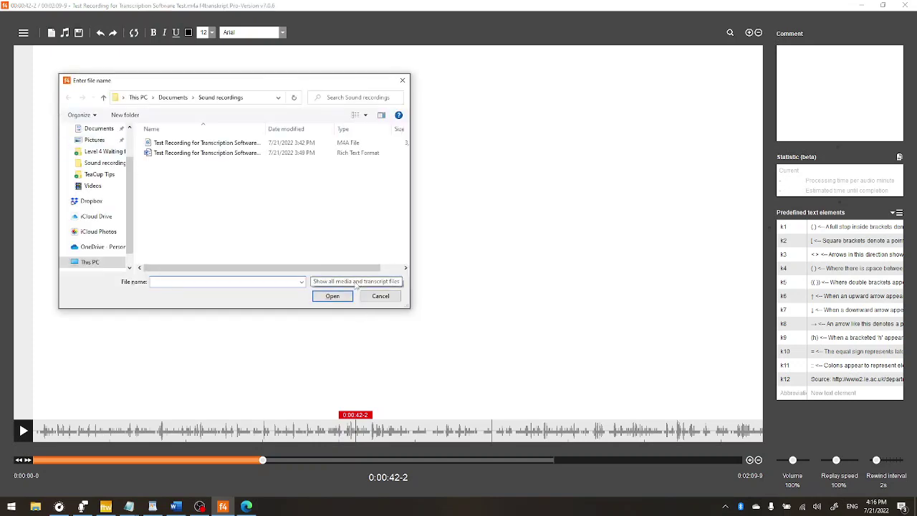
click(242, 146)
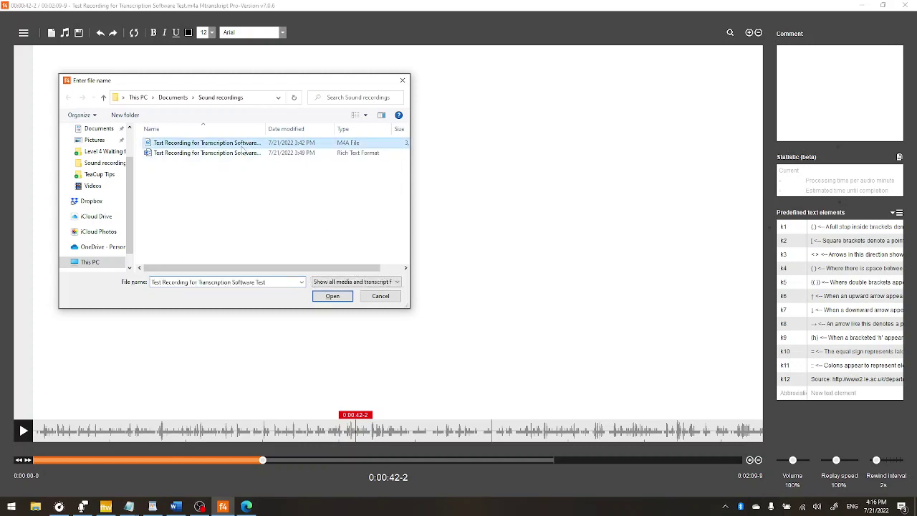
click(332, 296)
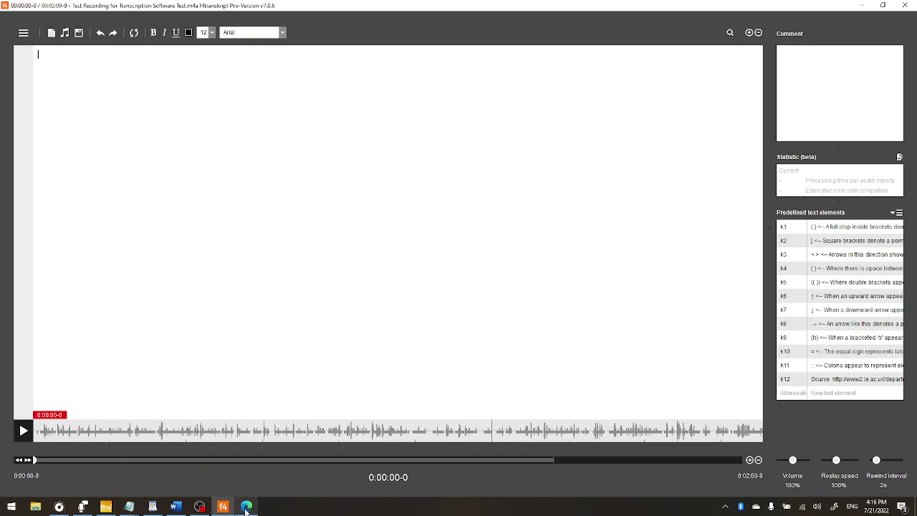
Leave one #00:00-0# timestamp at the transcript start and start playback with F4
click(105, 506)
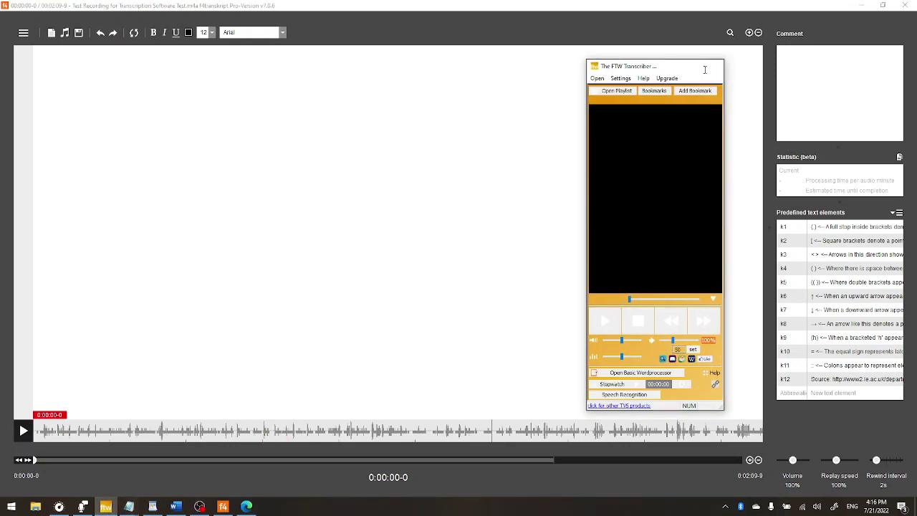
click(712, 66)
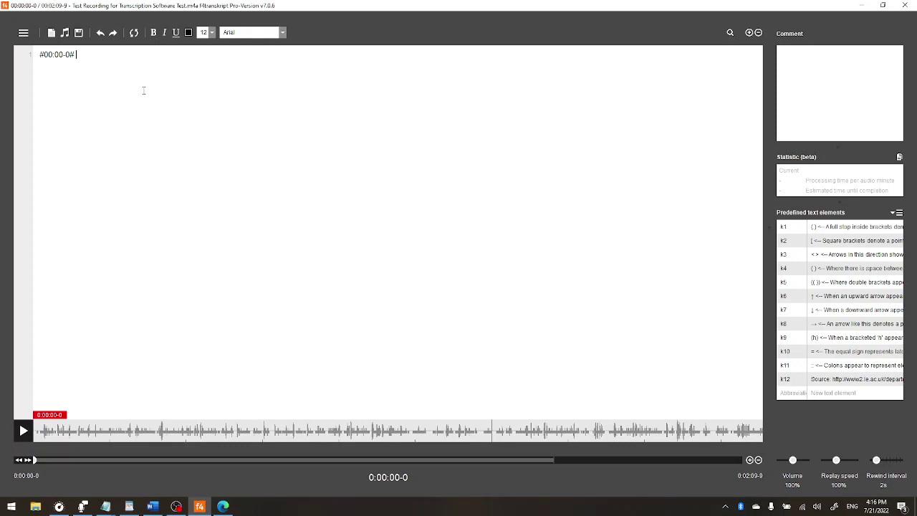
key(F8)
key(F8)
key(F8)
key(ctrl+shift+Left)
key(ctrl+shift+Left)
key(ctrl+shift+Left)
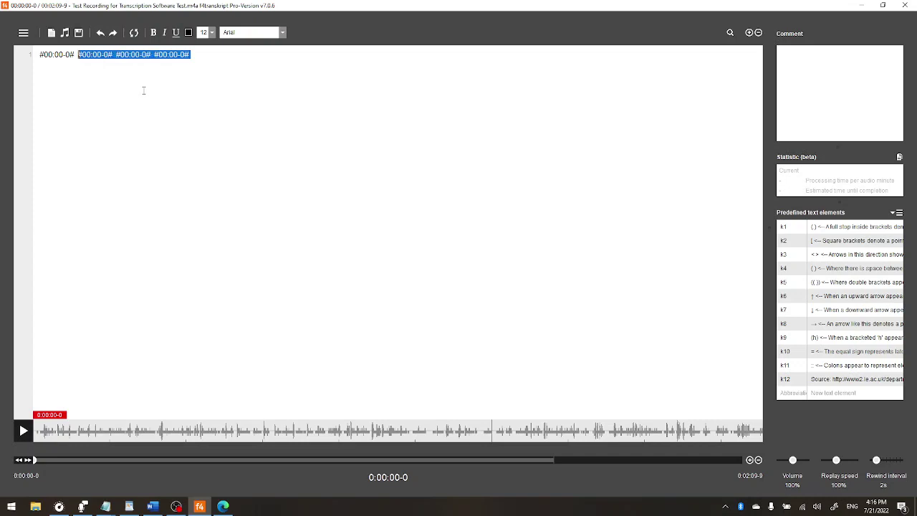
key(Delete)
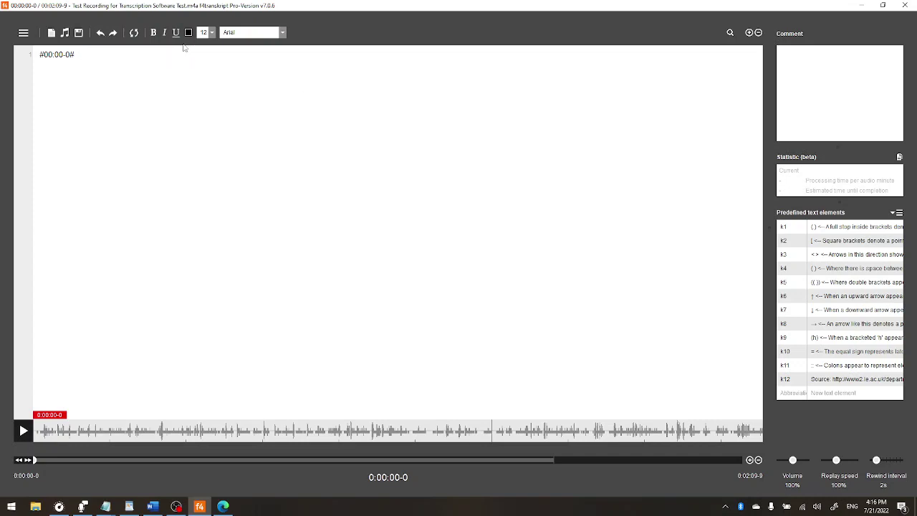
key(F4)
key(F4)
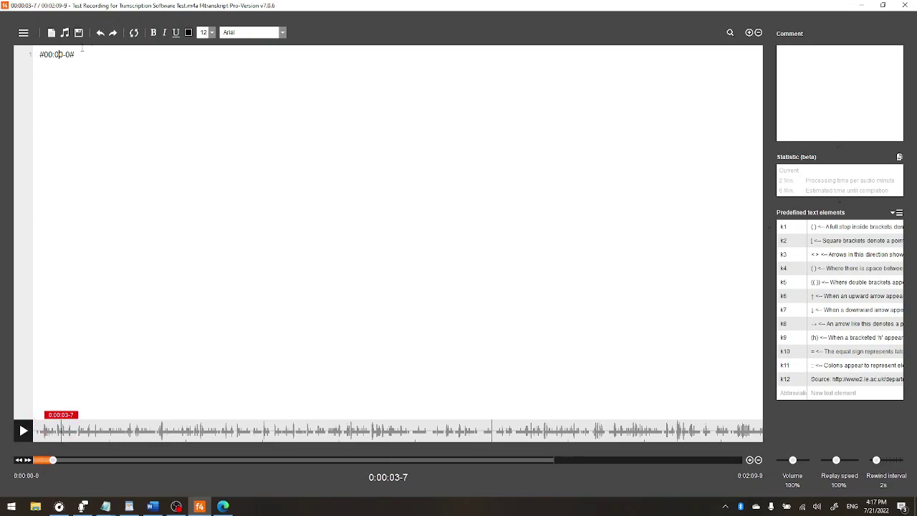
Change the timestamp to 0:00:20, jump playback there, then pause
key(BackSpace)
key(BackSpace)
text(20)
click(64, 54)
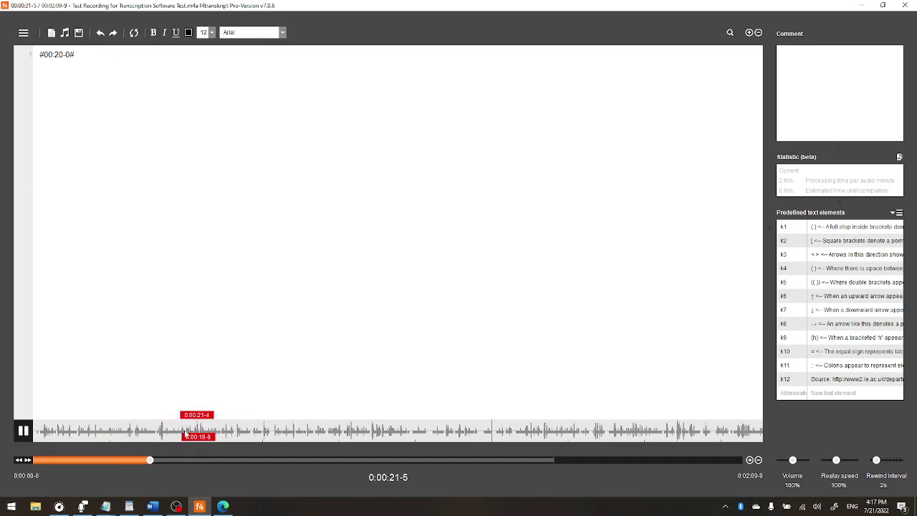
click(24, 430)
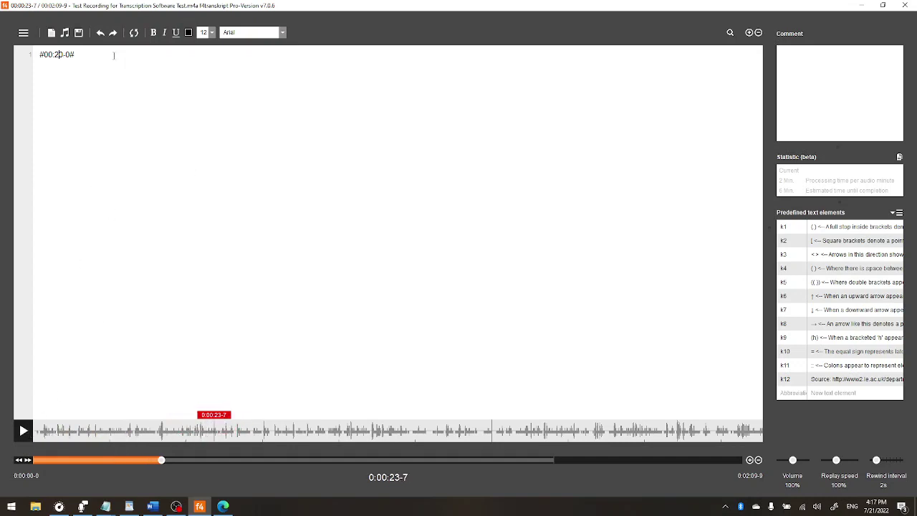
Edit the timestamp to #01:30-0# and jump playback to that mark
key(Delete)
key(Delete)
text(30)
key(Left)
key(Left)
key(Delete)
key(BackSpace)
text(1)
click(57, 55)
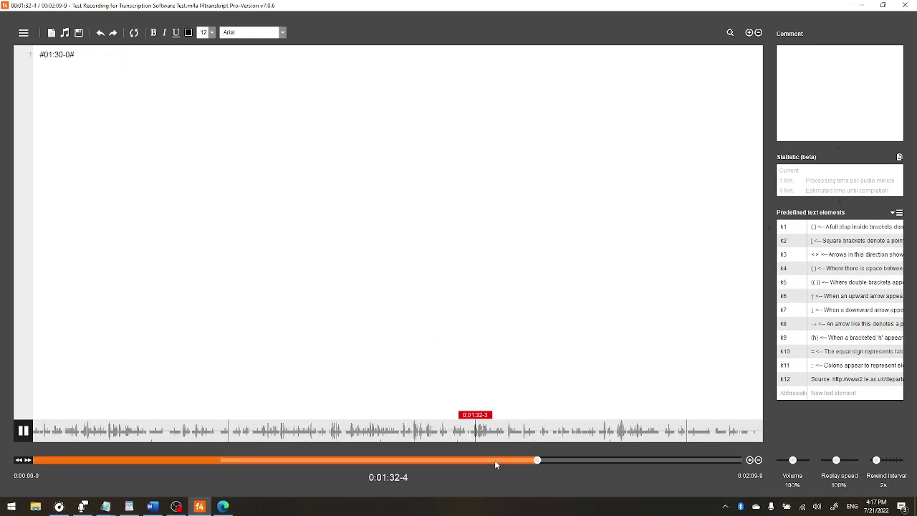
Replay and rewind with F4 until playback is paused at 0:01:24-4
click(22, 430)
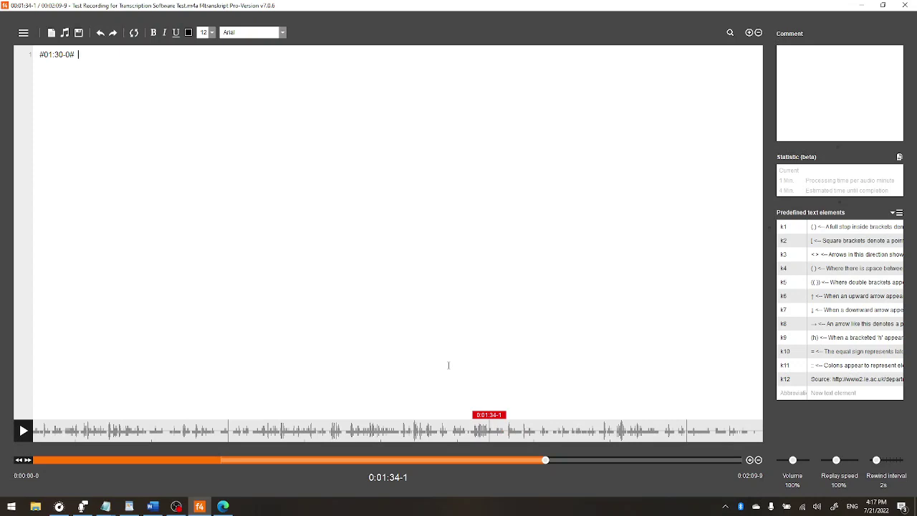
key(F4)
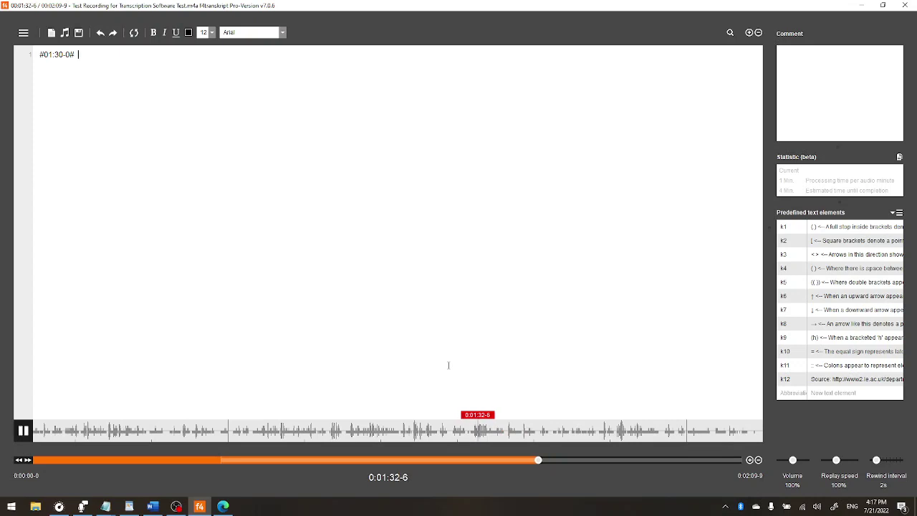
key(F4)
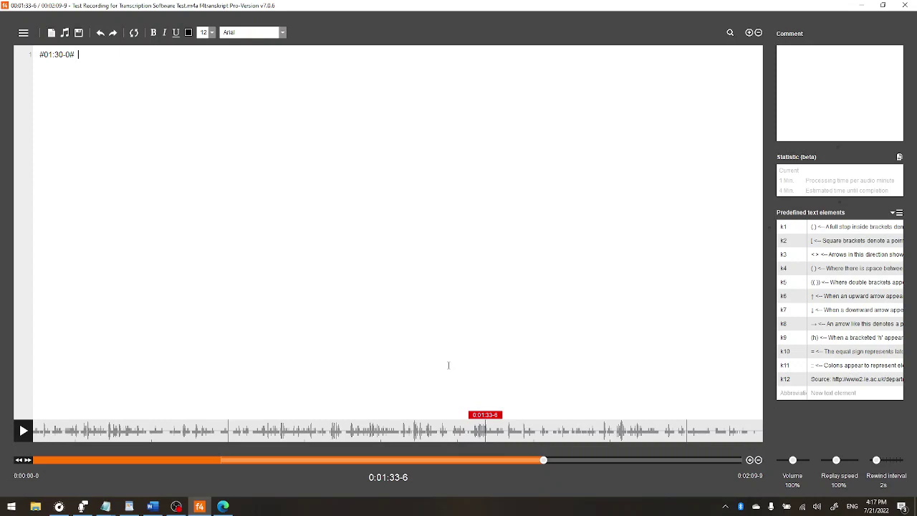
key(F4)
key(F4)
key(F4)
key(F4)
key(F4)
key(F4)
key(F4)
key(F4)
key(F4)
key(F4)
key(F4)
key(F4)
key(F4)
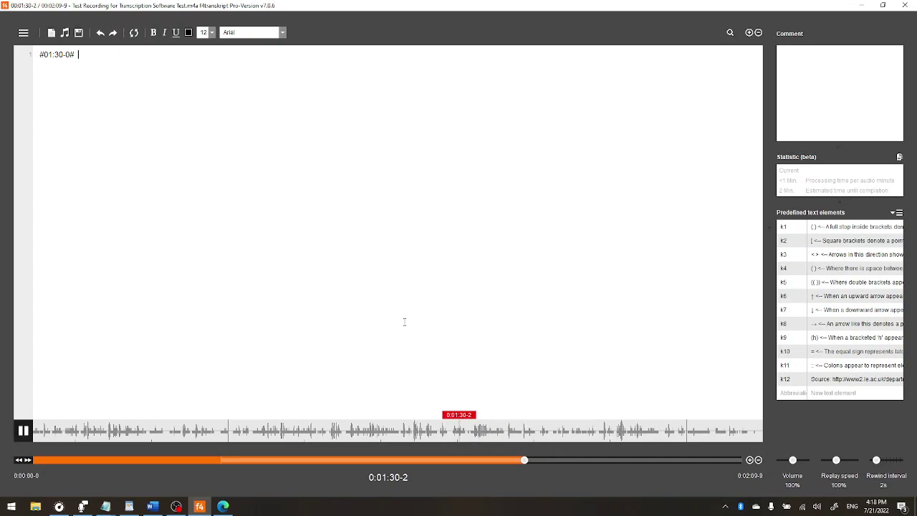
key(F4)
key(F4)
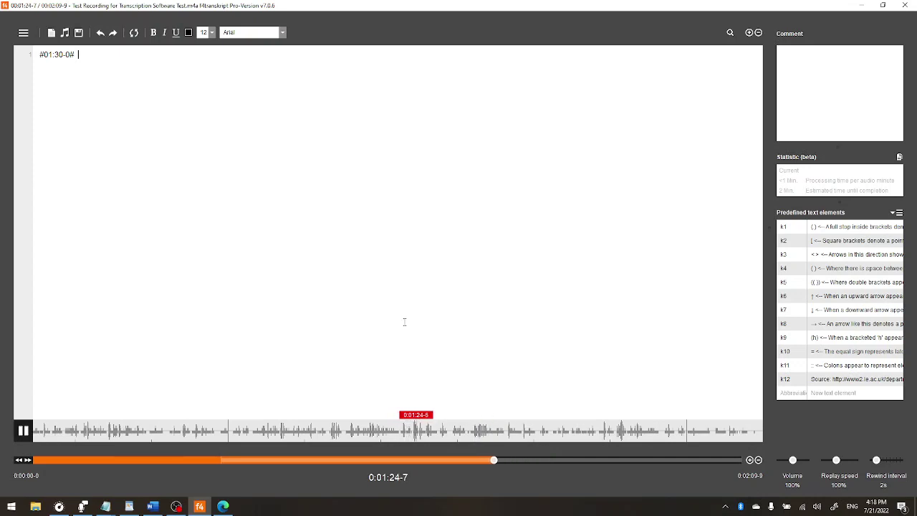
key(F4)
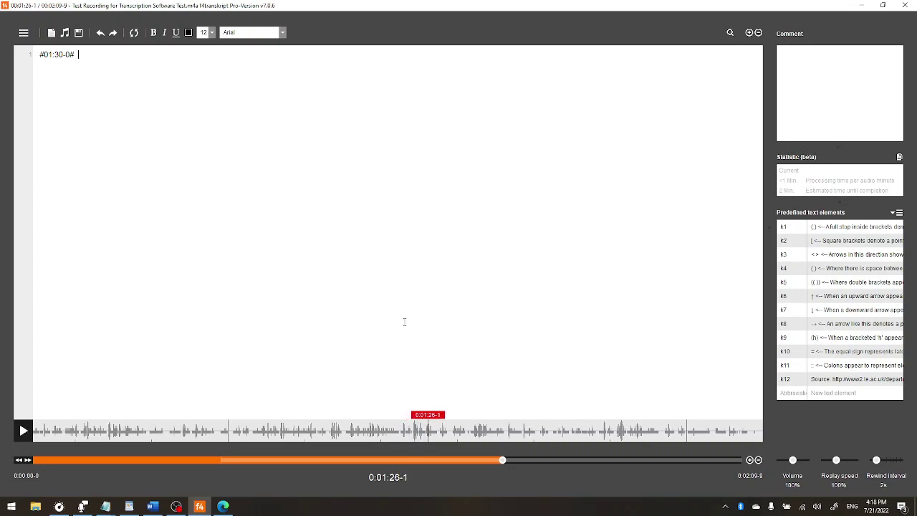
key(F4)
key(F4)
key(F4)
key(F4)
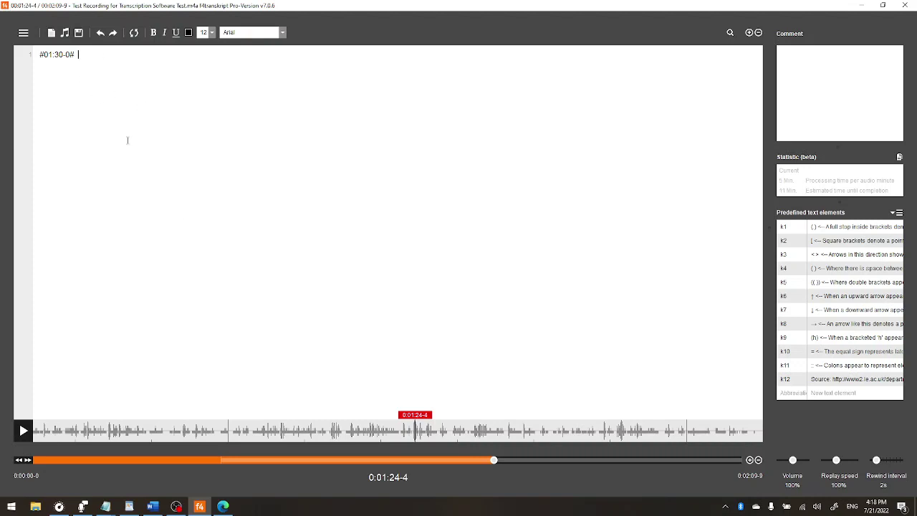
Insert a #01:24-4# timestamp and type 'this is a lovely transcript' and 'yes indeed' around it
key(F8)
click(23, 32)
click(116, 218)
key(super+space)
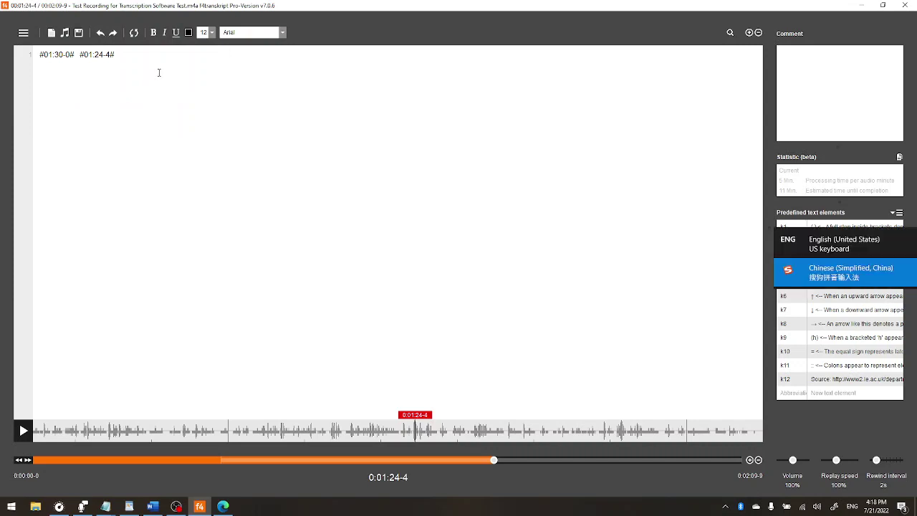
text(this is a lovely transcf)
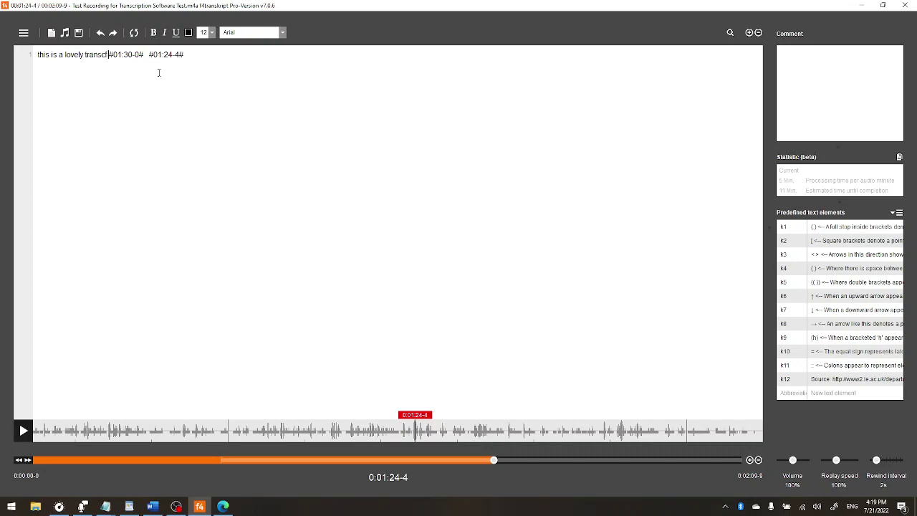
key(BackSpace)
text(ript )
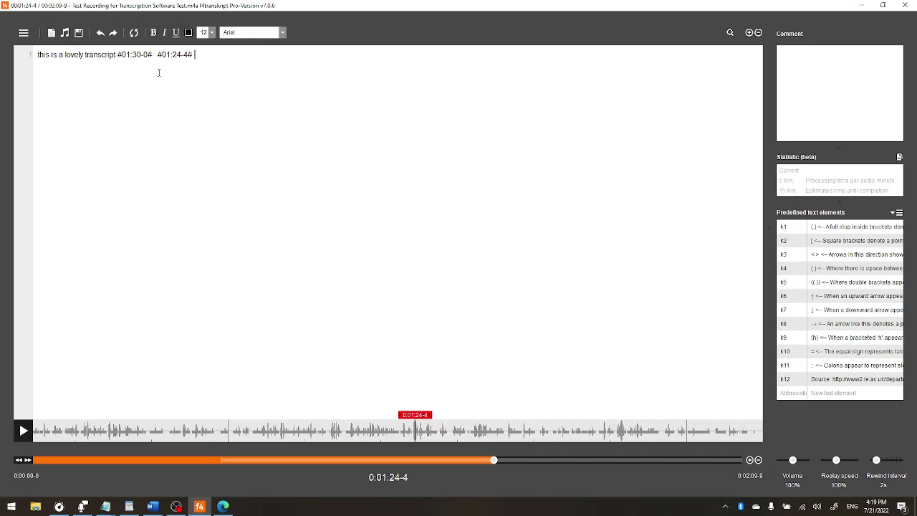
text(es indeed)
Try saving over the existing RTF file with Ctrl+S, confirming the overwrite
key(ctrl+s)
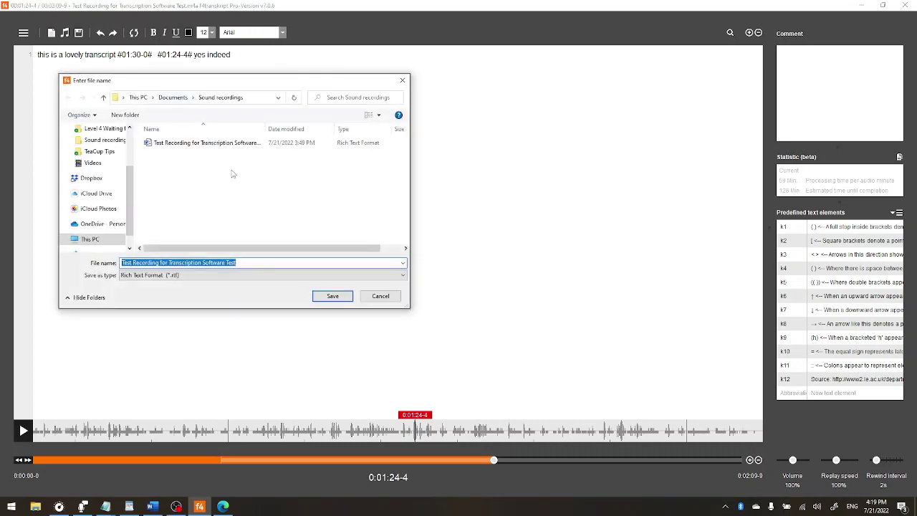
key(Return)
key(Left)
key(Return)
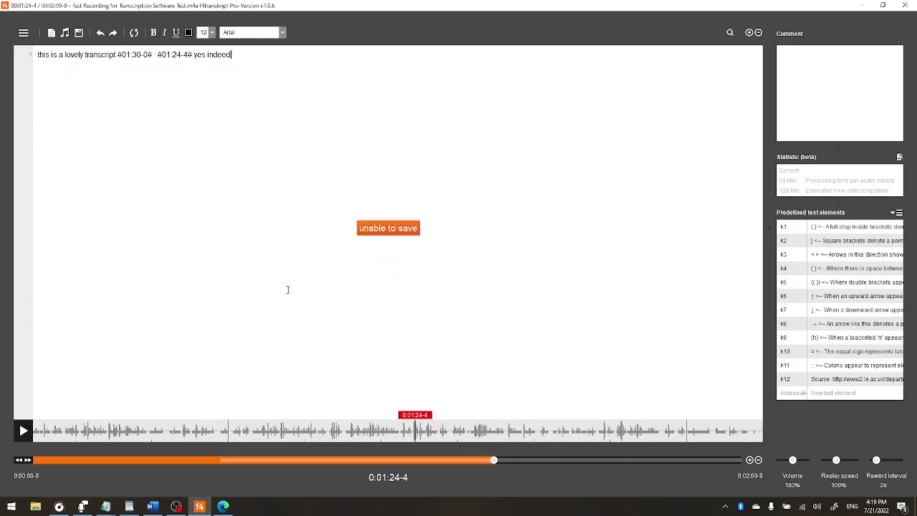
Close the Test Recording Word document without saving changes
click(129, 507)
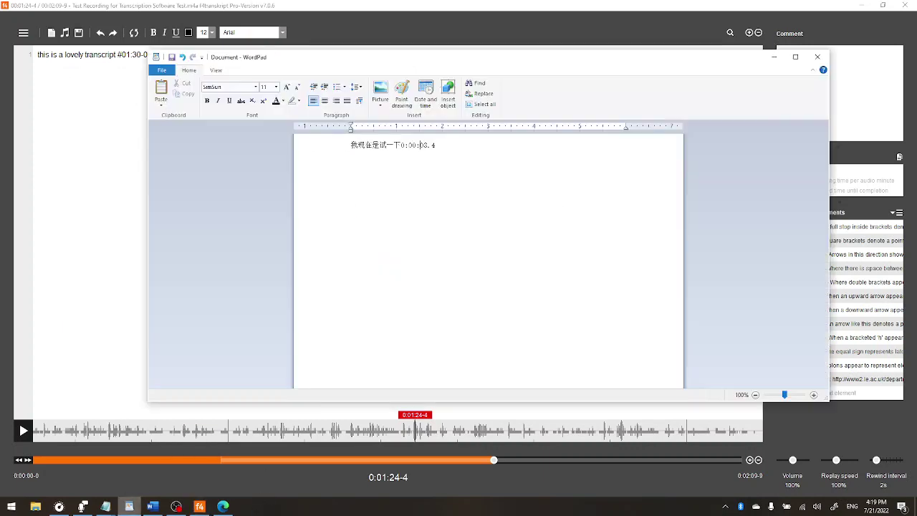
click(153, 507)
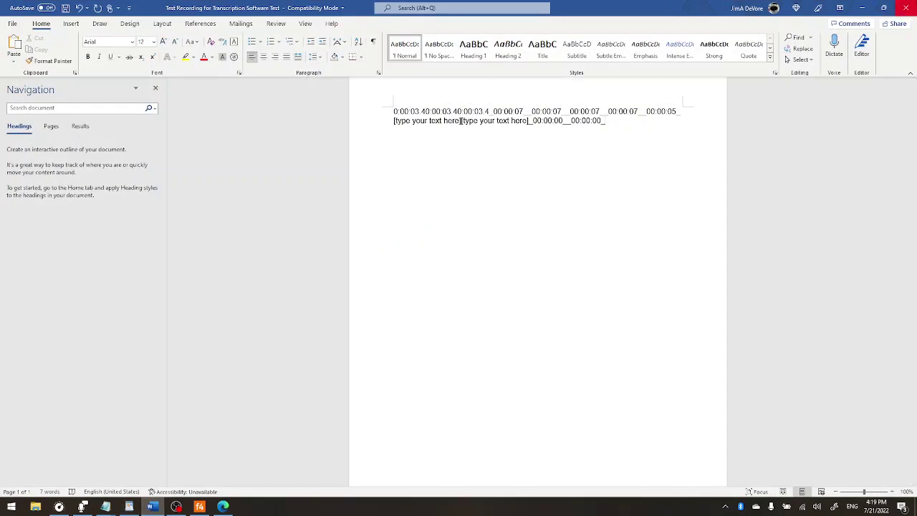
key(alt+F4)
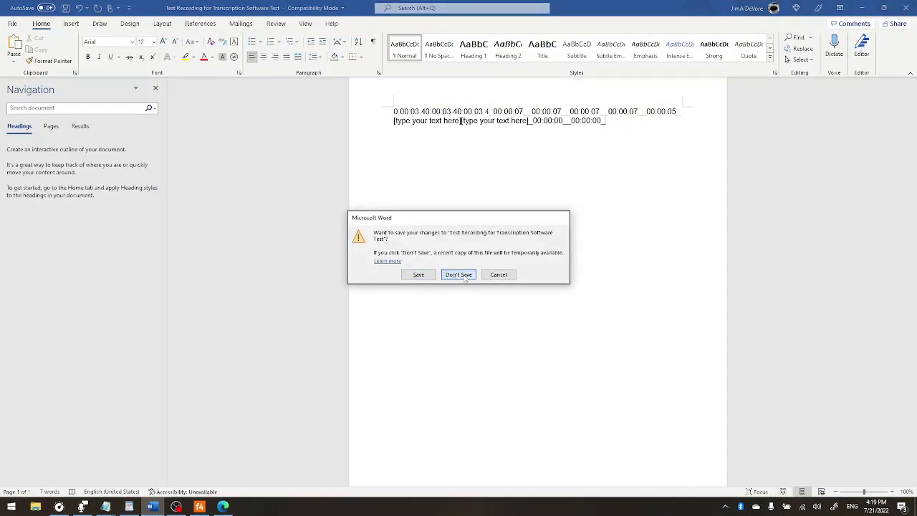
click(458, 274)
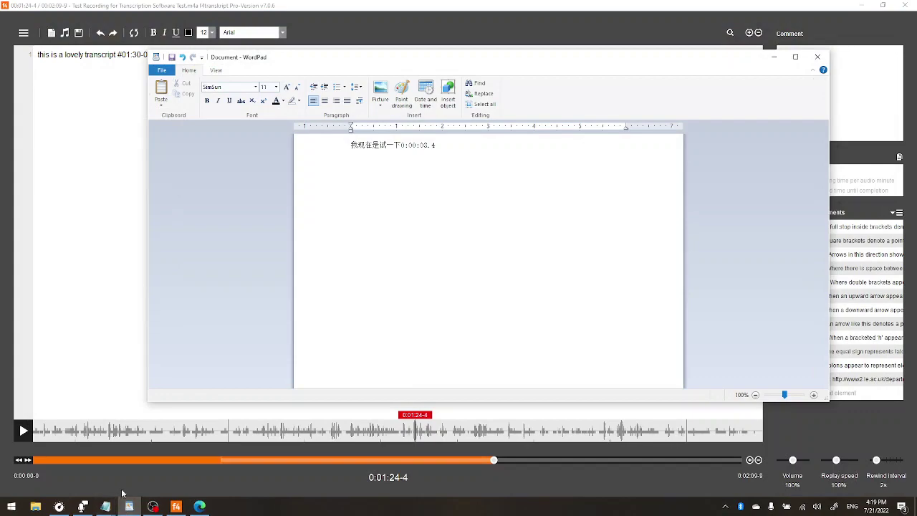
Bring the f4transkript transcript window back to the front
click(106, 507)
mouse_move(81, 476)
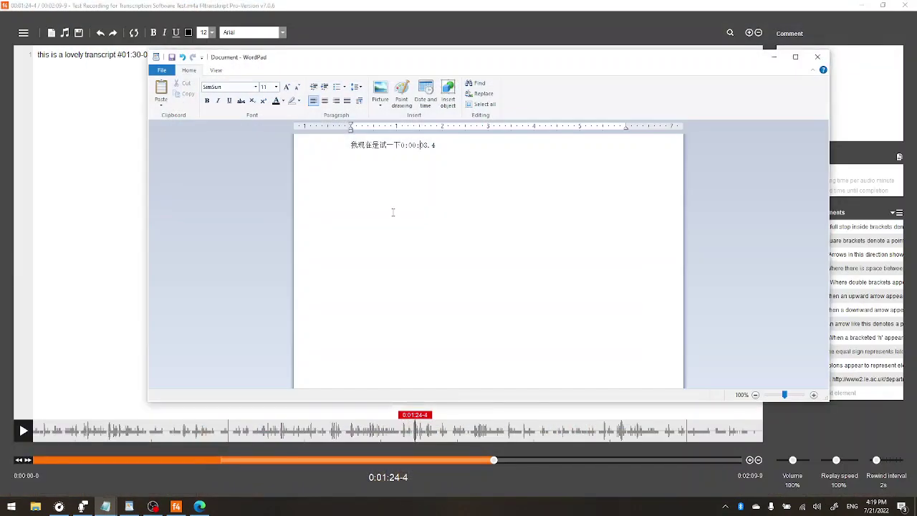
click(76, 198)
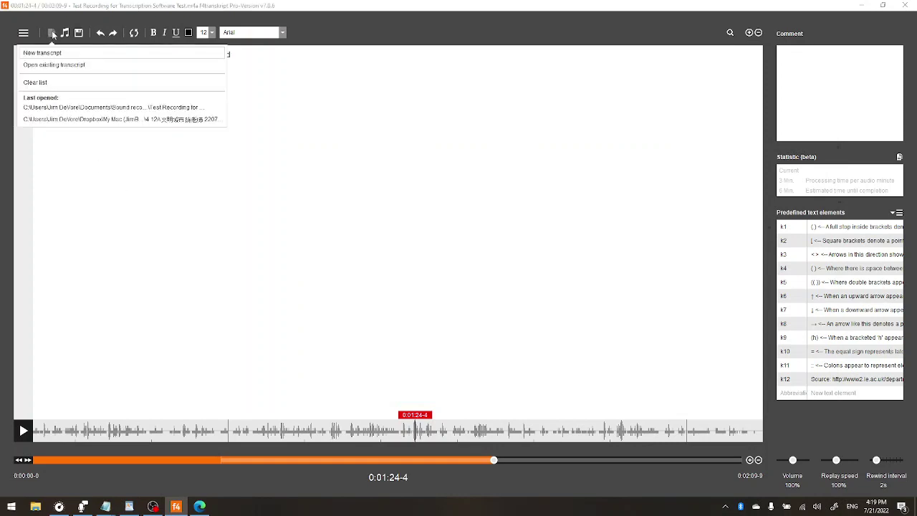
Use Save as to store the transcript as an RTF file with a new name in Sound recordings
mouse_move(60, 35)
click(42, 50)
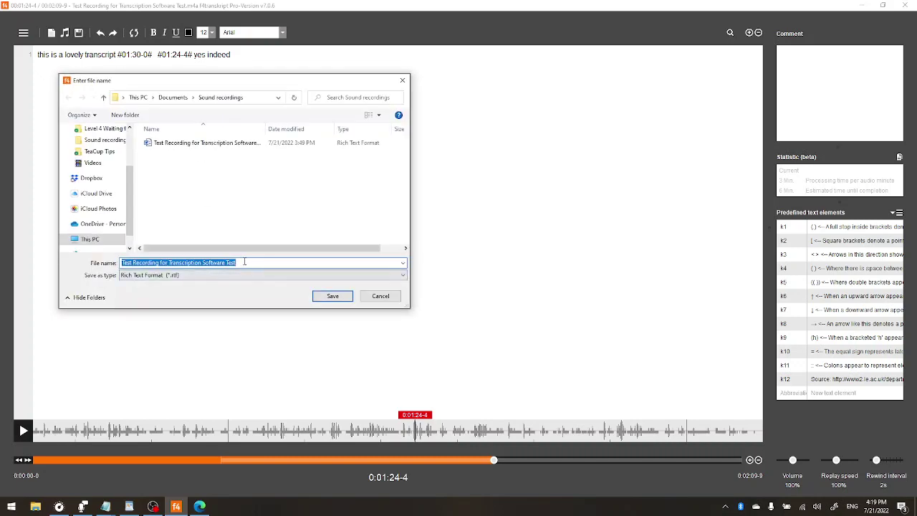
text(A)
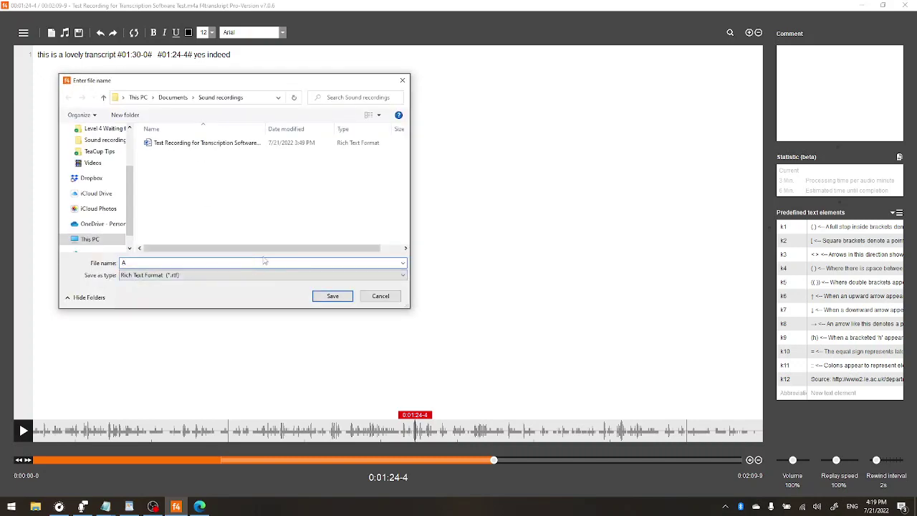
text(Steve)
key(Return)
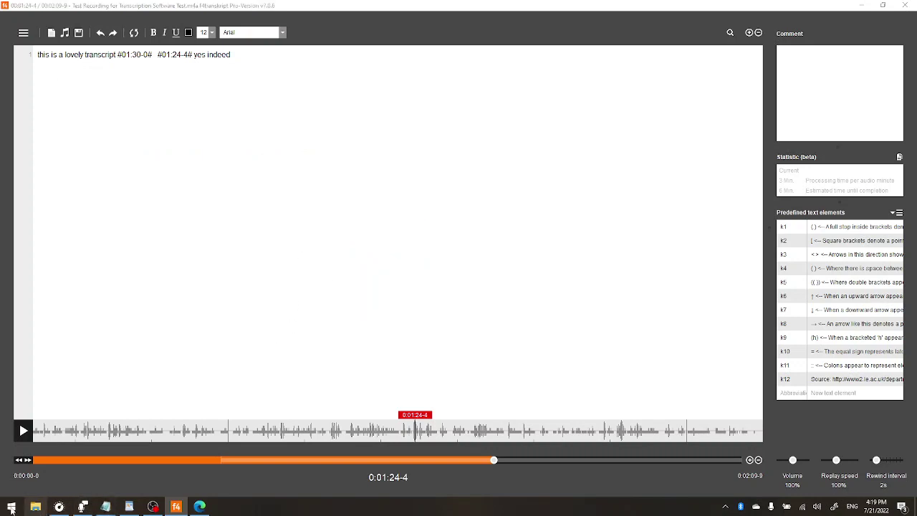
Open the saved RTF from Documents > Sound recordings in Word
click(37, 508)
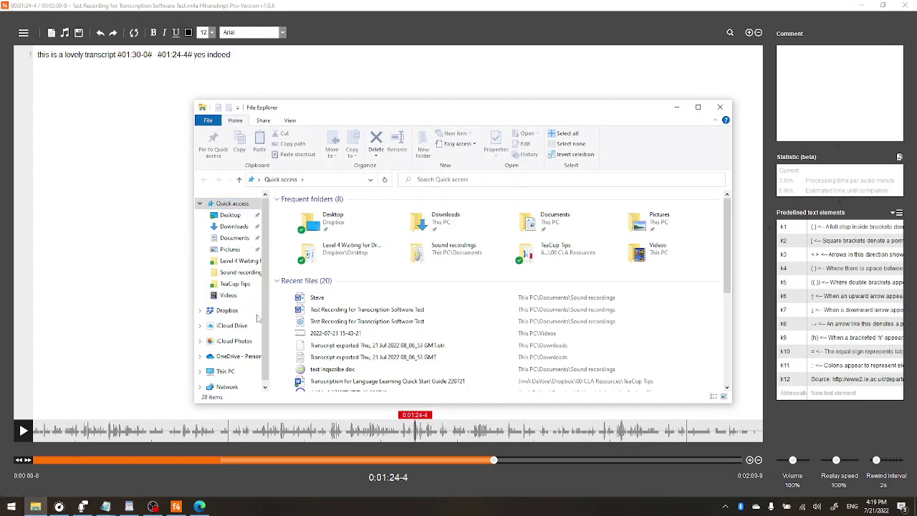
click(236, 238)
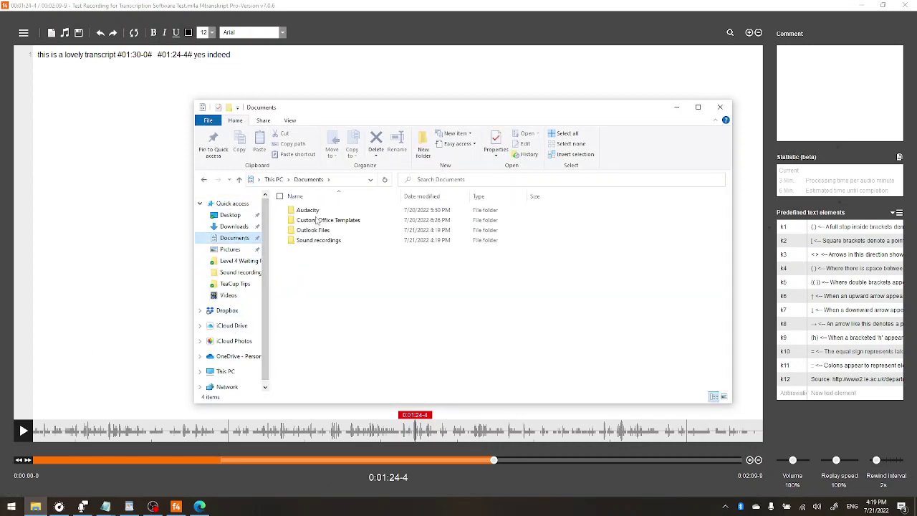
double_click(340, 241)
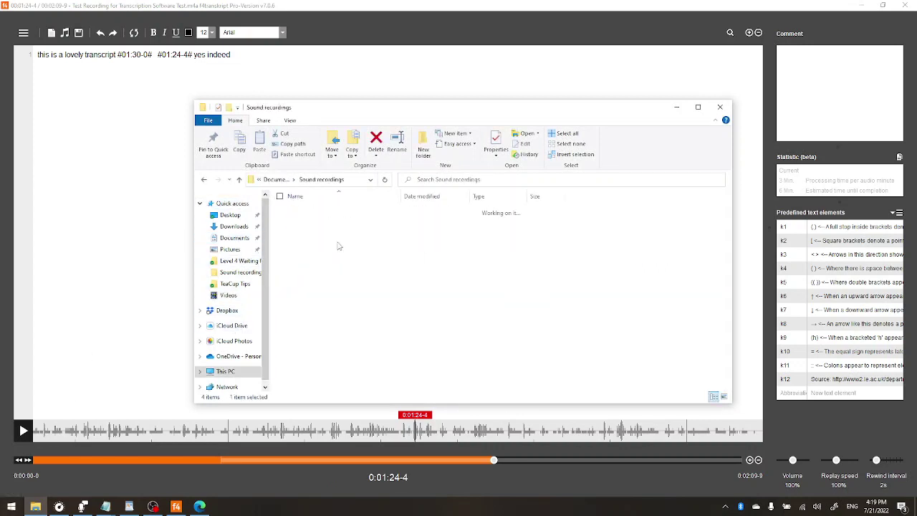
click(301, 210)
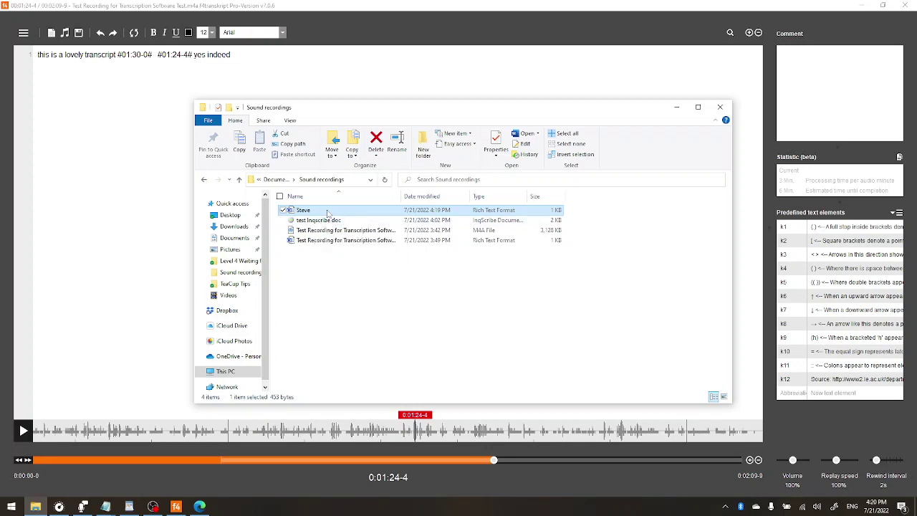
double_click(328, 211)
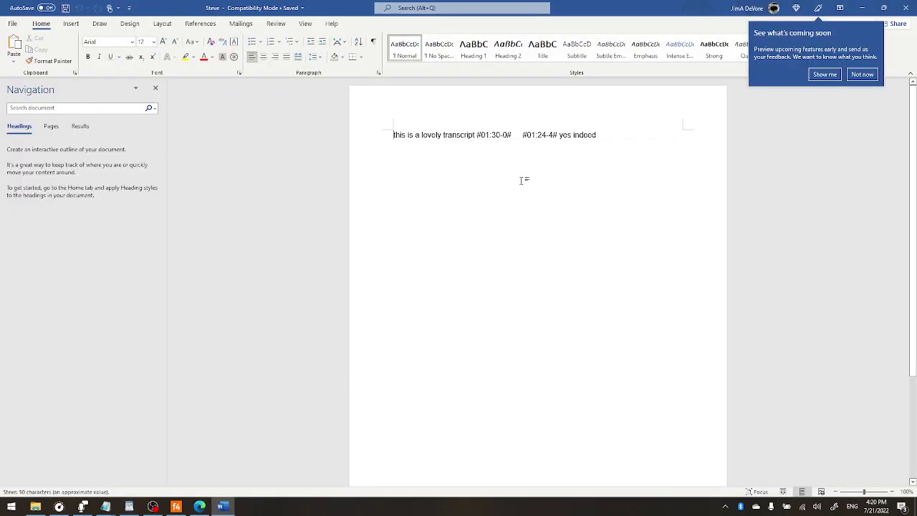
Append the #02:02-1# timestamp after 'yes indeed' in Word and select all the text
drag(608, 135, 393, 135)
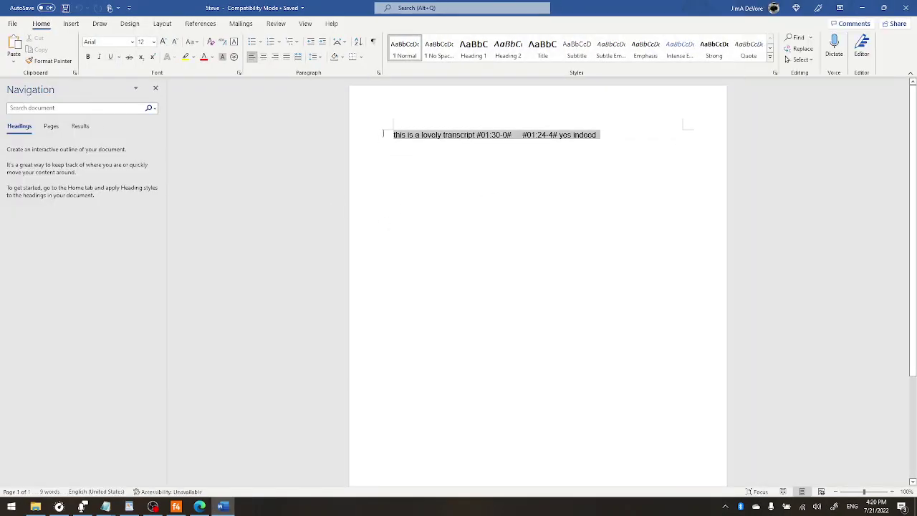
click(454, 144)
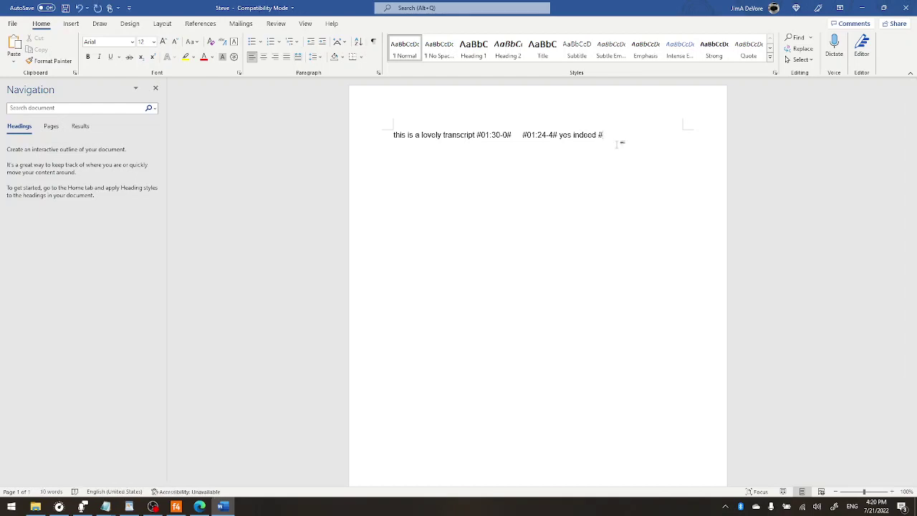
text(#02:02-1#)
key(ctrl+a)
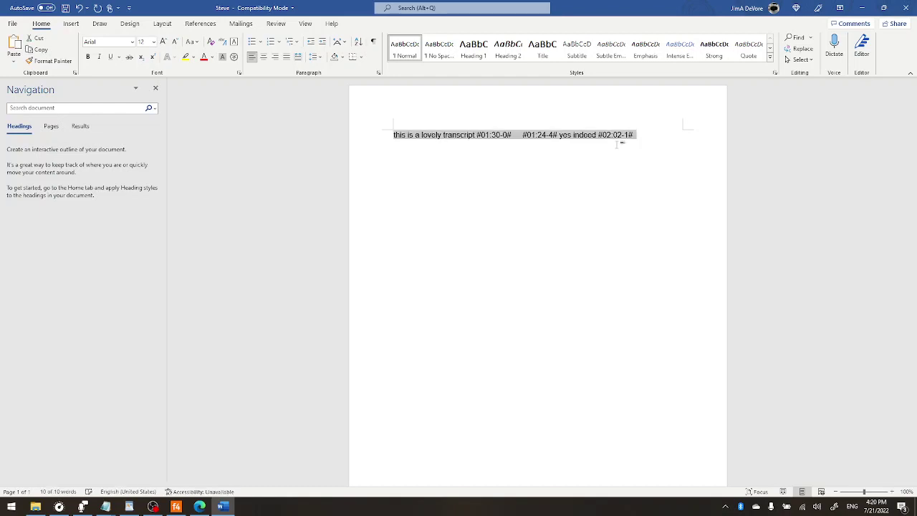
key(alt+Tab)
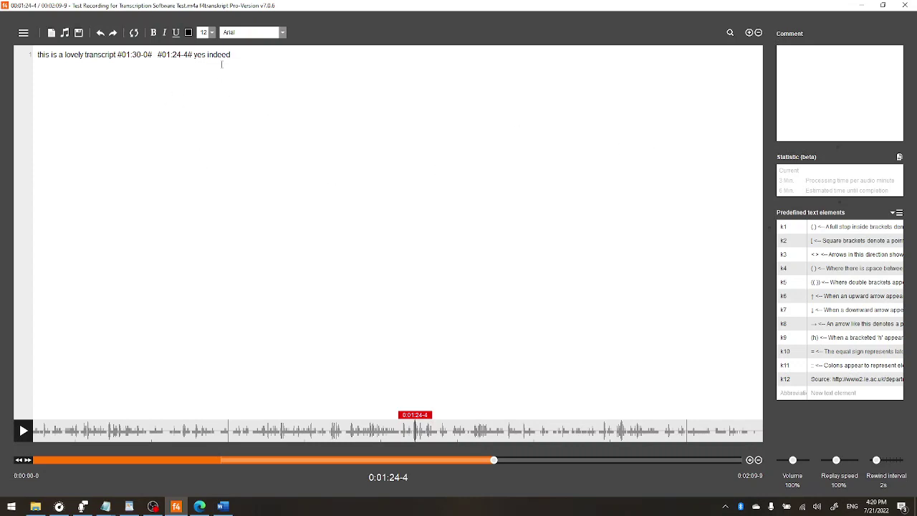
Replace the line with the Word text and test the #02:02-1# and #01:24-4# timestamps
drag(225, 63, 16, 34)
click(229, 86)
key(F8)
click(256, 54)
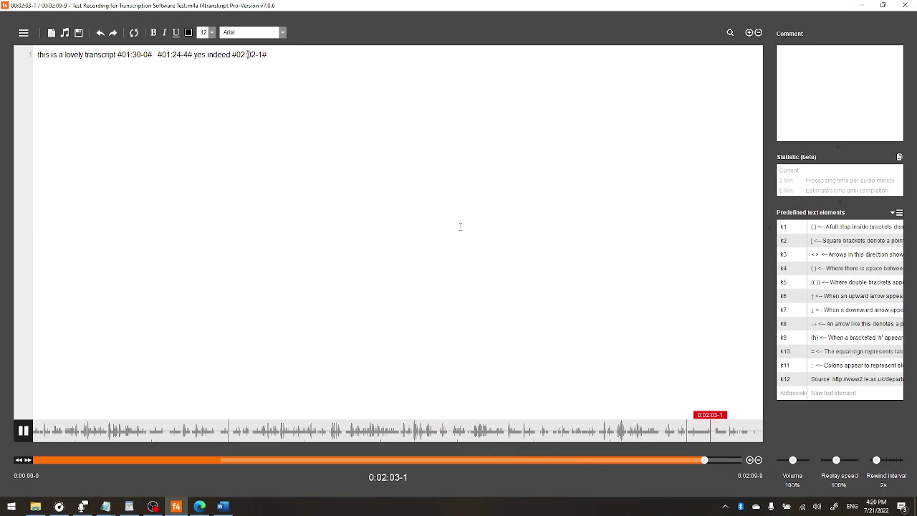
click(176, 54)
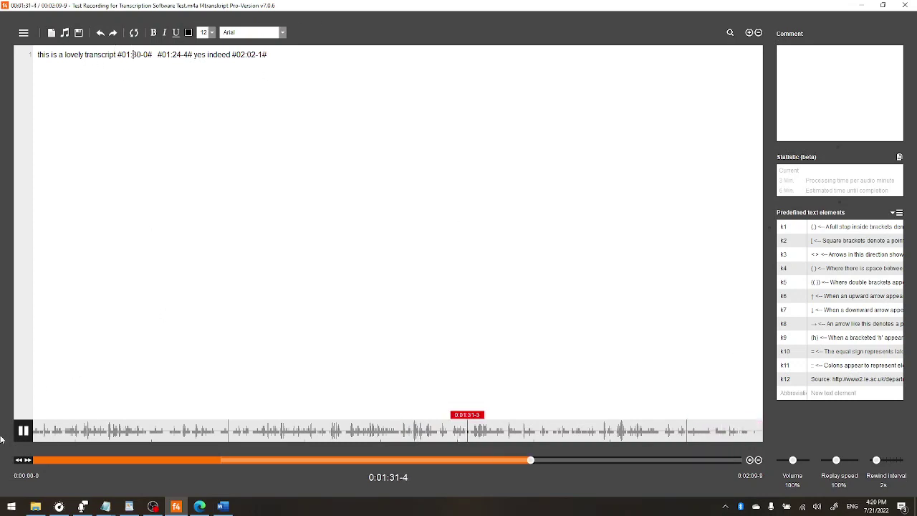
click(23, 431)
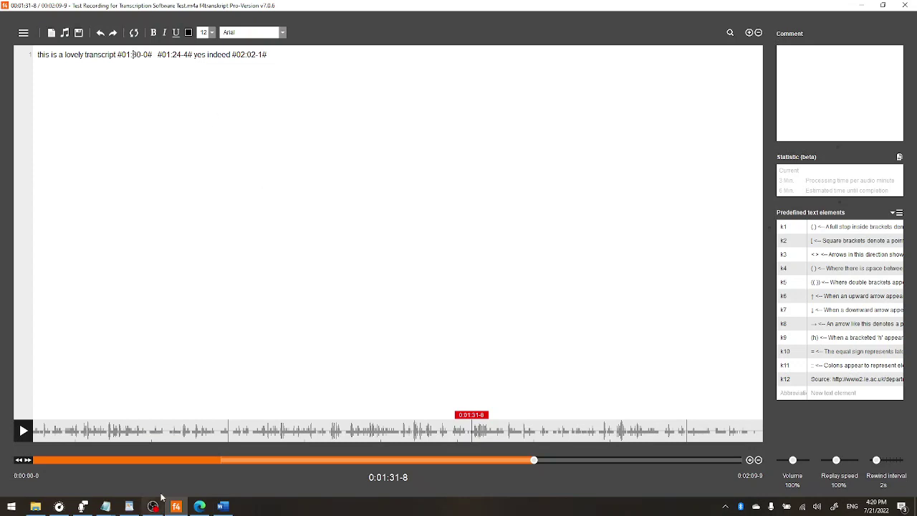
Dismiss Word's dictation prompt, then exit f4transkript choosing No to saving
click(222, 507)
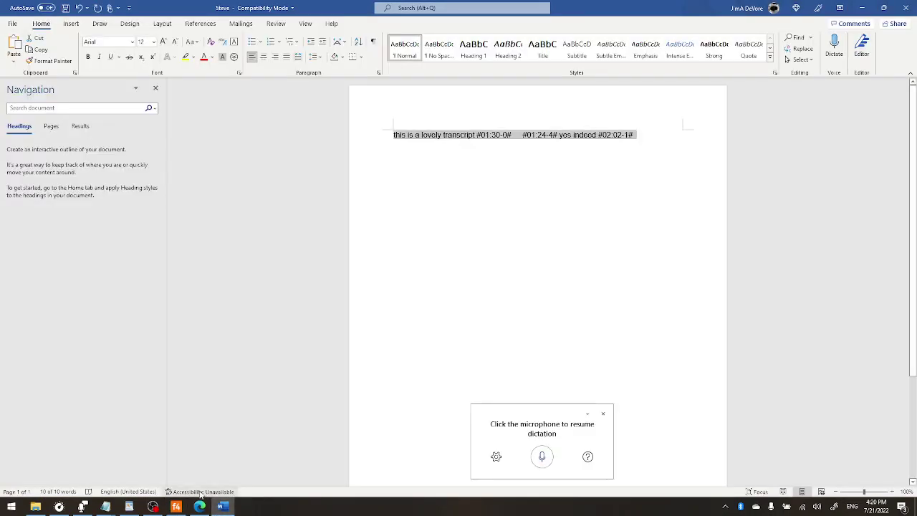
click(602, 413)
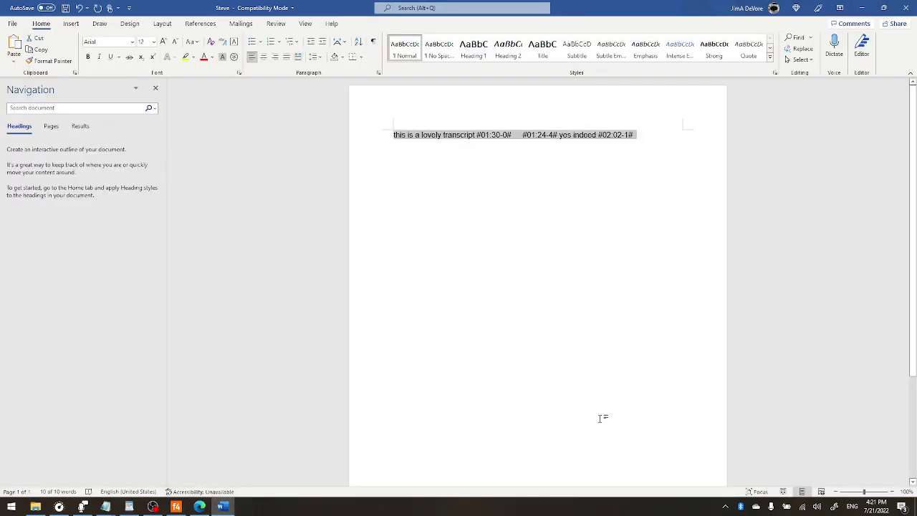
click(175, 506)
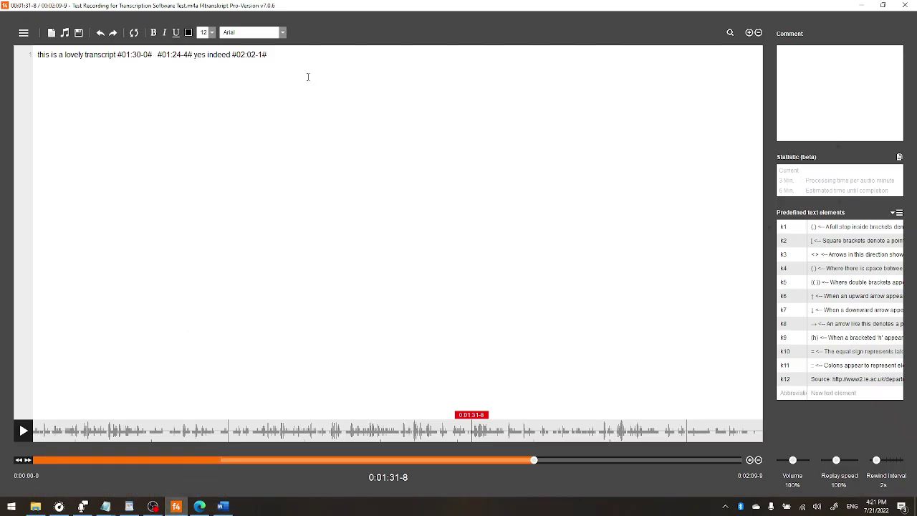
key(ctrl+a)
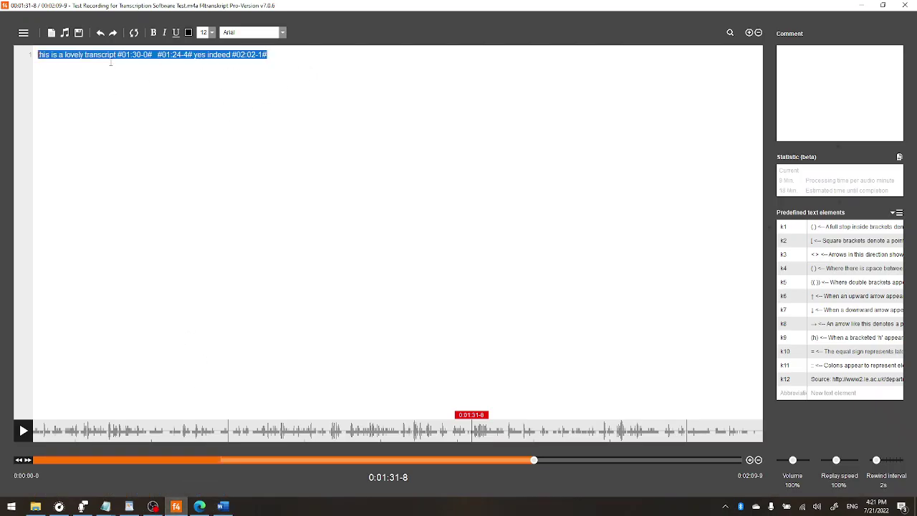
click(273, 108)
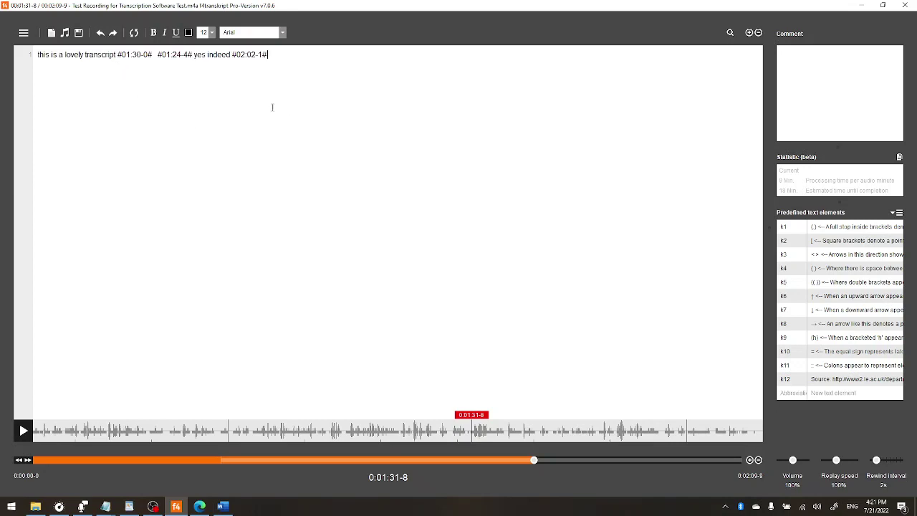
click(913, 4)
click(464, 265)
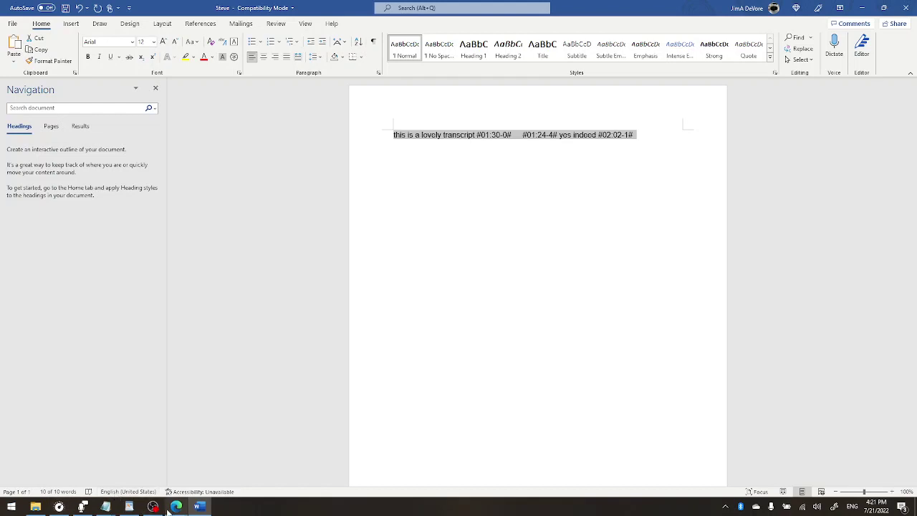
Load 'Test Recording for Transcription Software Test.m4a' from Documents > Sound recordings into oTranscribe's player
click(175, 507)
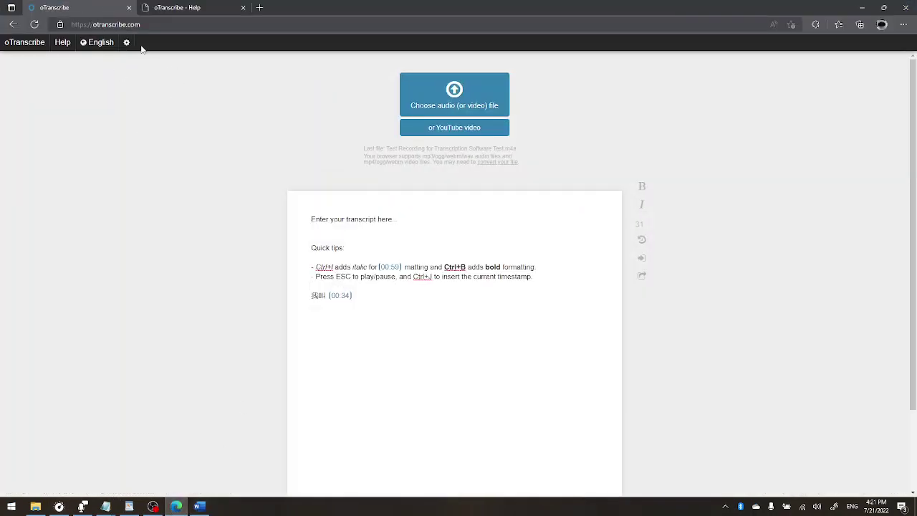
click(155, 21)
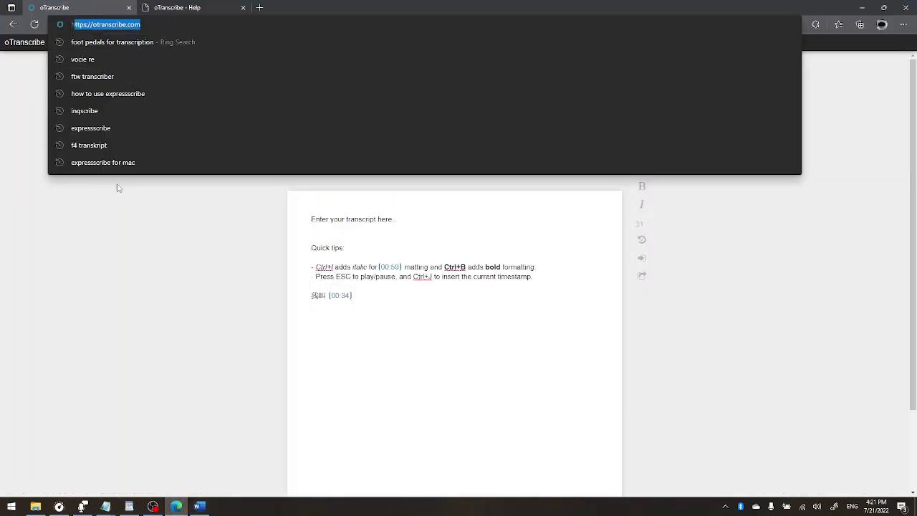
click(118, 189)
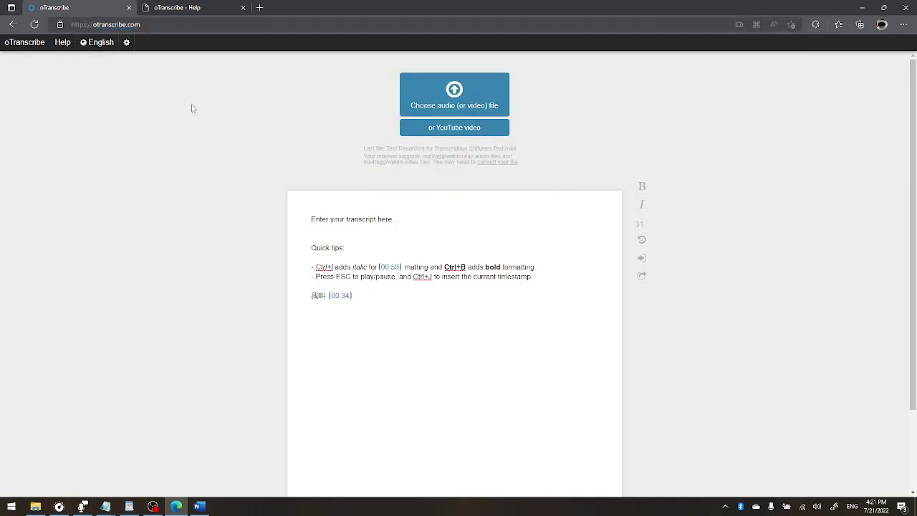
click(487, 91)
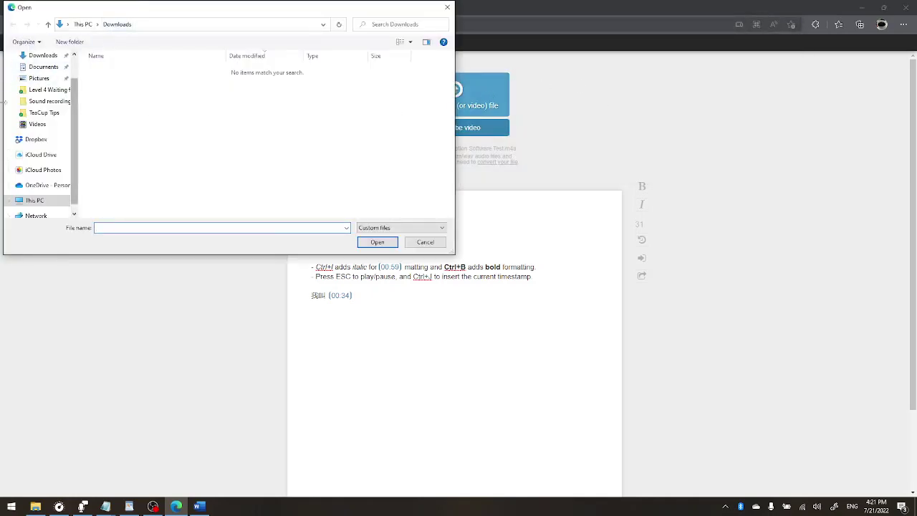
click(51, 67)
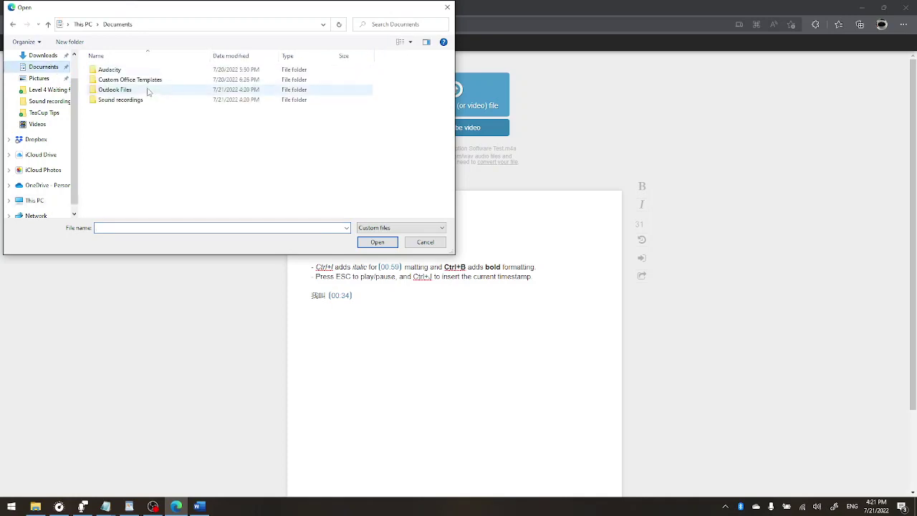
double_click(149, 100)
click(160, 74)
click(377, 242)
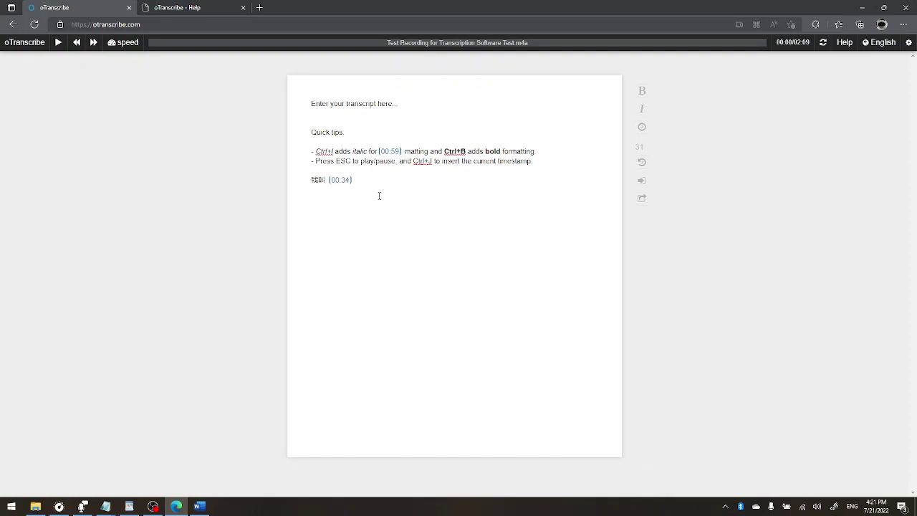
Type '5typing along' after the (00:34) timestamp, then play the recording to 00:03 and pause
click(908, 43)
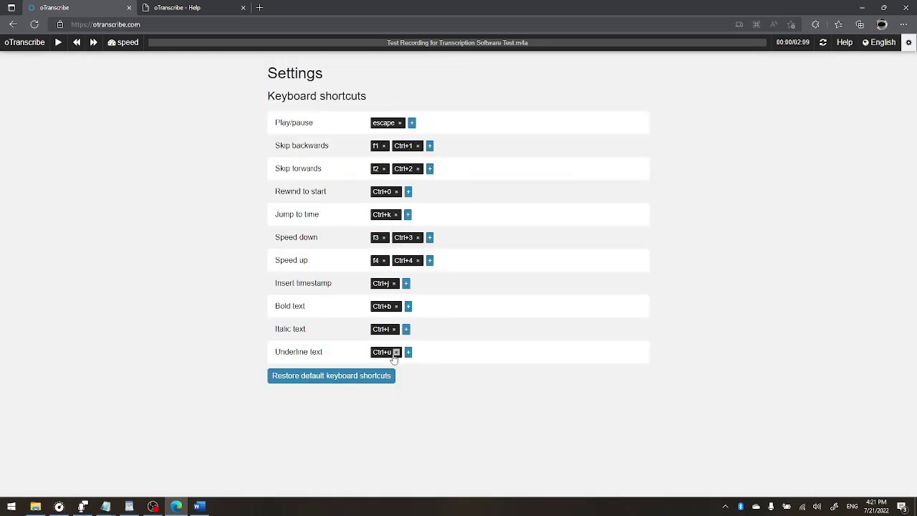
click(907, 44)
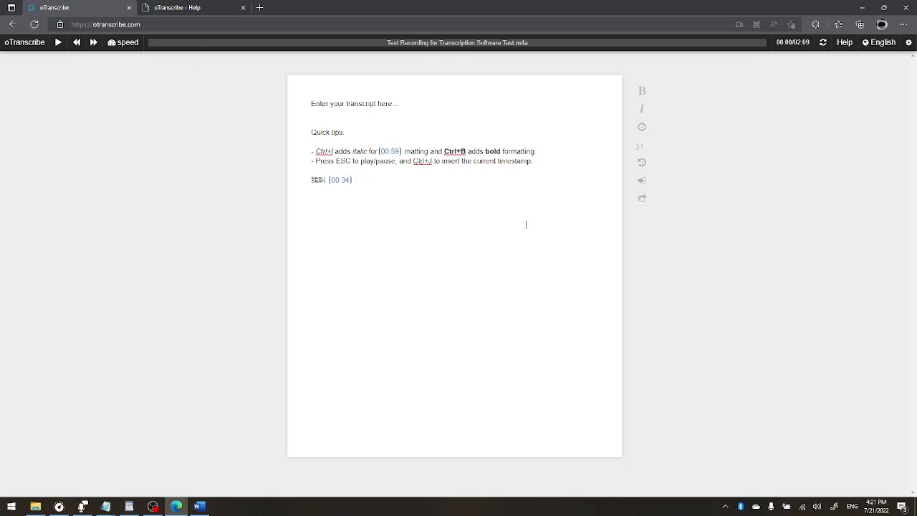
text(Stypping along)
key(Escape)
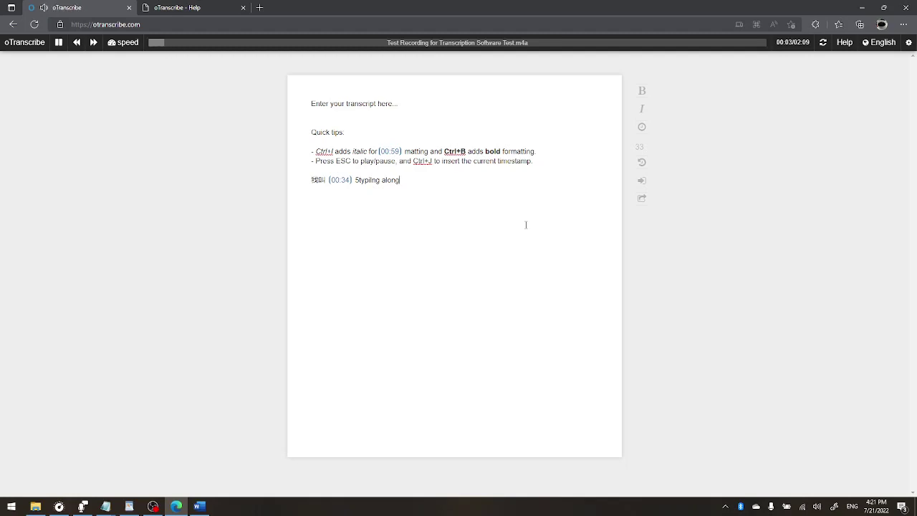
key(Escape)
key(Escape)
key(Escape)
Switch input to Chinese and try pinyin 'typ' and 'mujiege', discarding each with Esc
key(super+space)
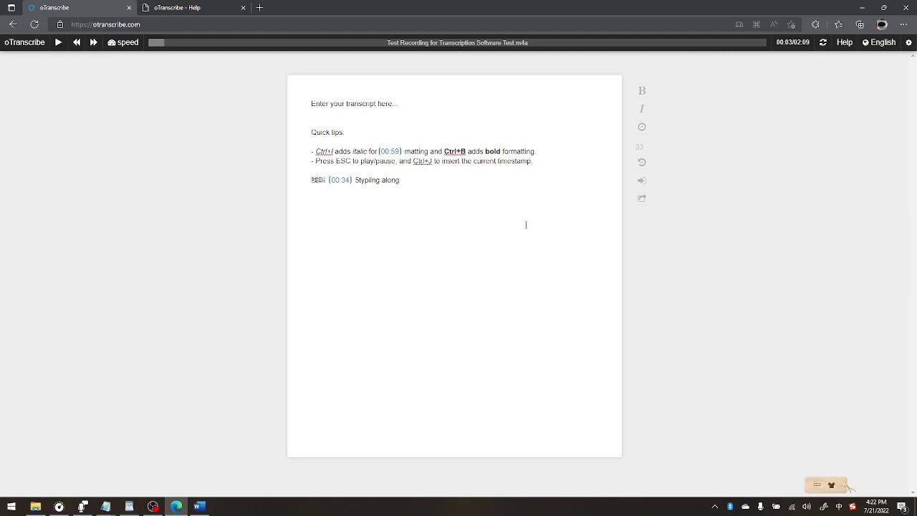
text(ty)
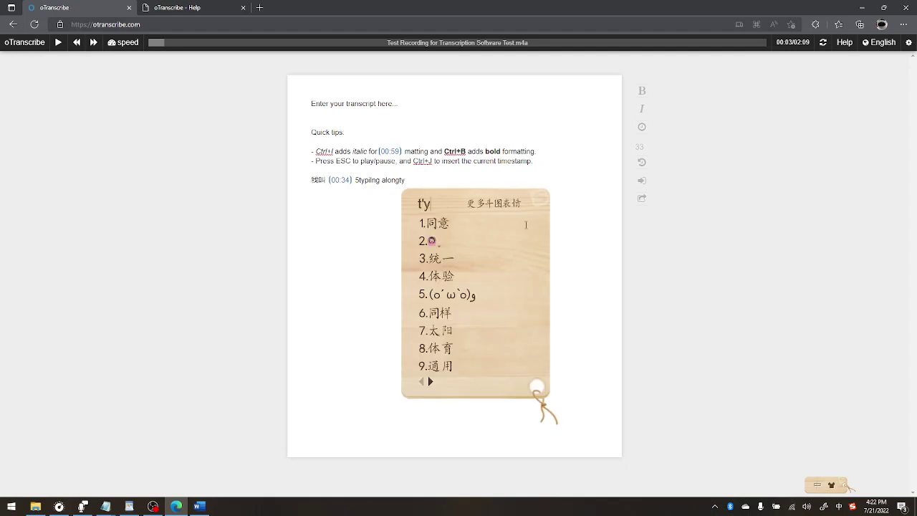
text(p)
key(Escape)
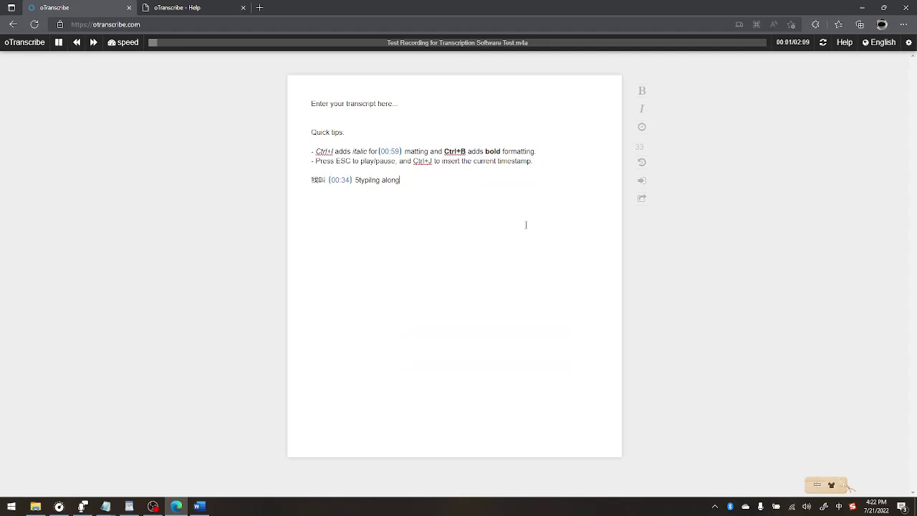
text(mujiege)
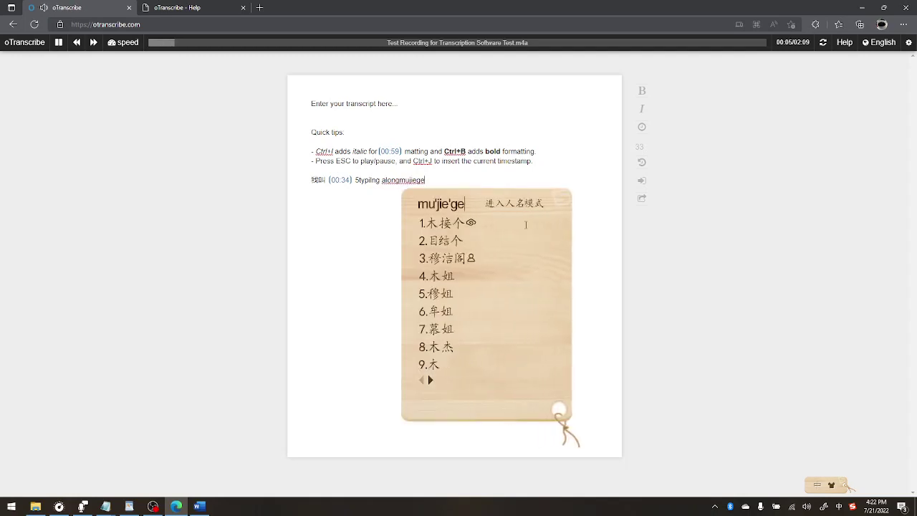
key(Escape)
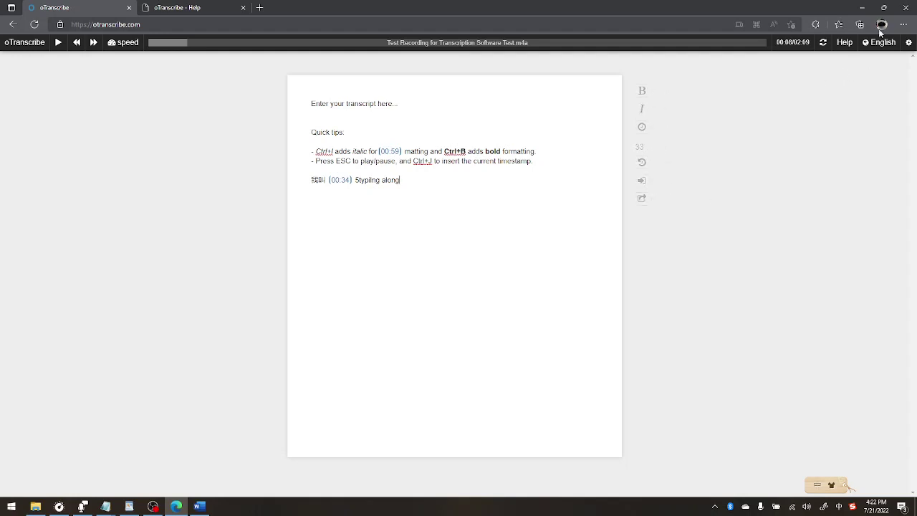
Add F4 as a Play/pause shortcut, then play and pause the recording
click(907, 43)
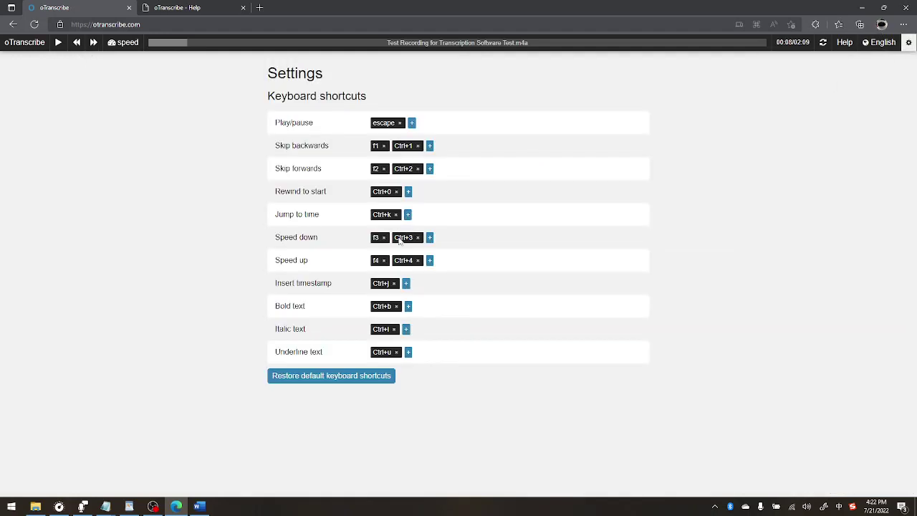
click(412, 124)
key(F4)
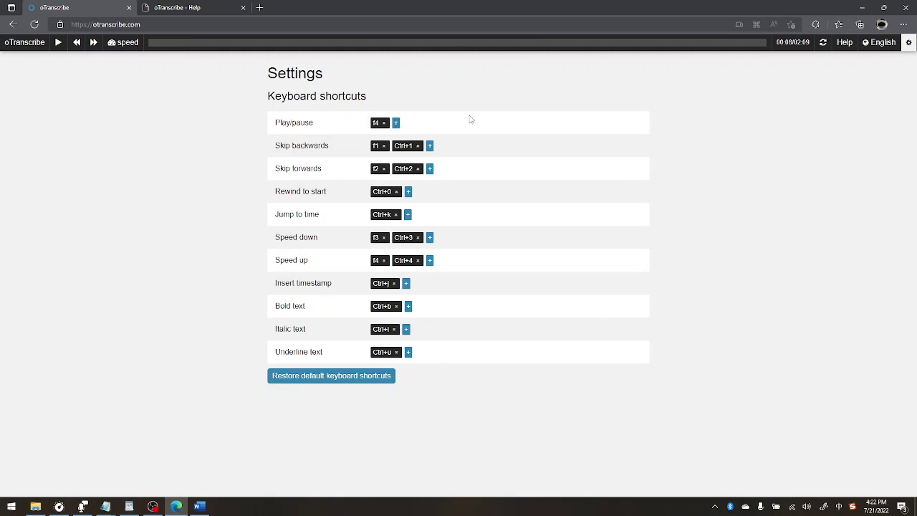
click(908, 43)
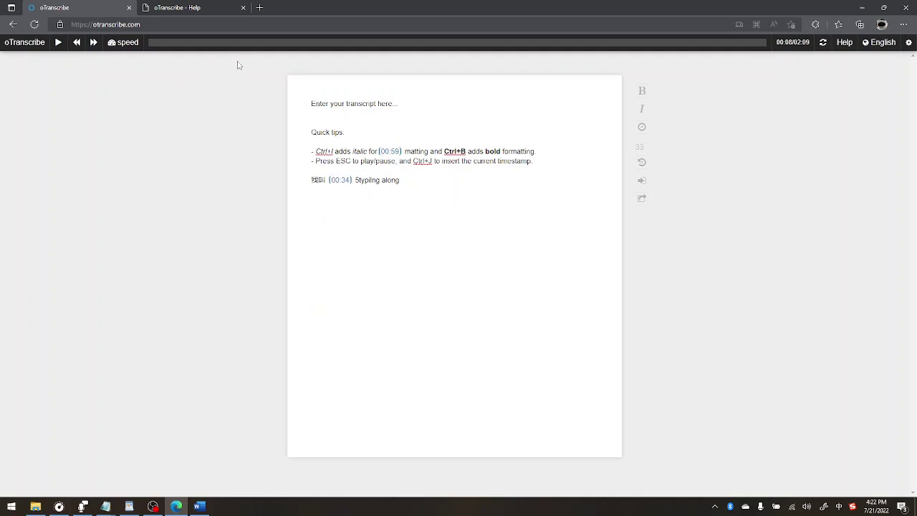
click(58, 42)
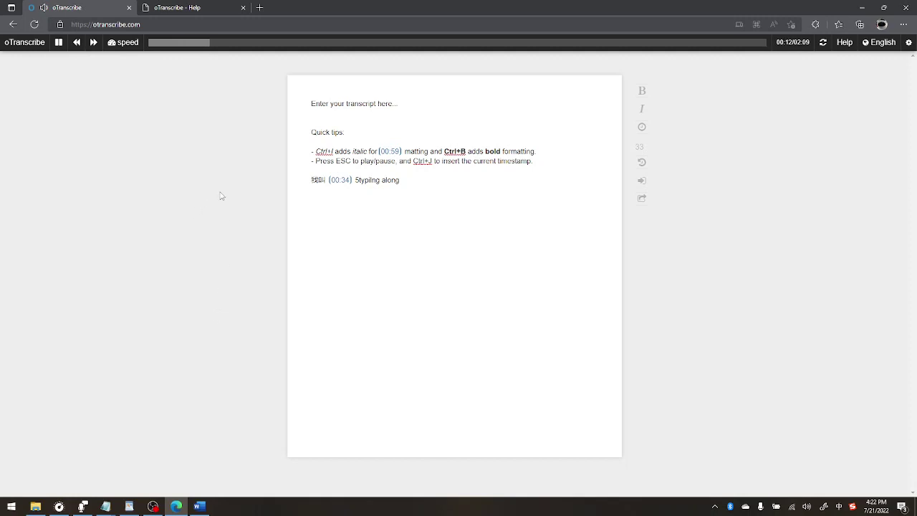
click(58, 43)
Remove the conflicting f4 binding from Speed up, leaving Ctrl+4, and check the help page
click(908, 42)
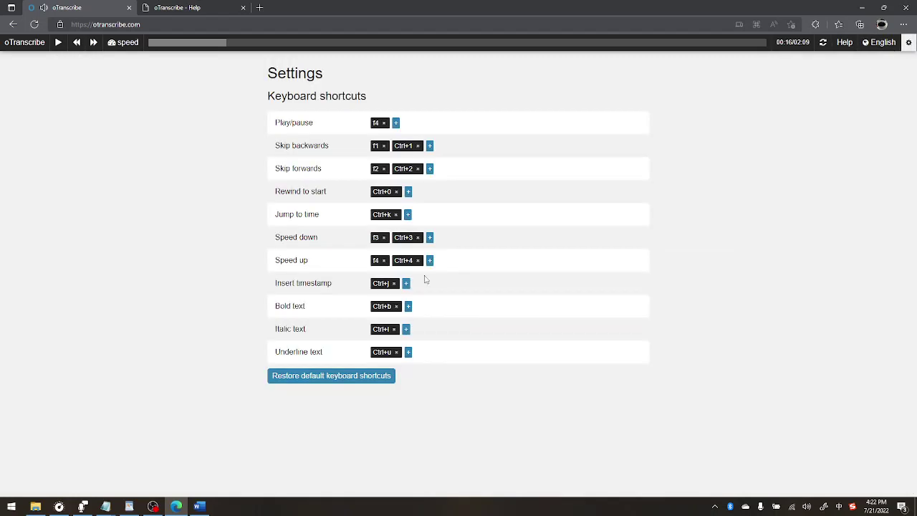
click(383, 261)
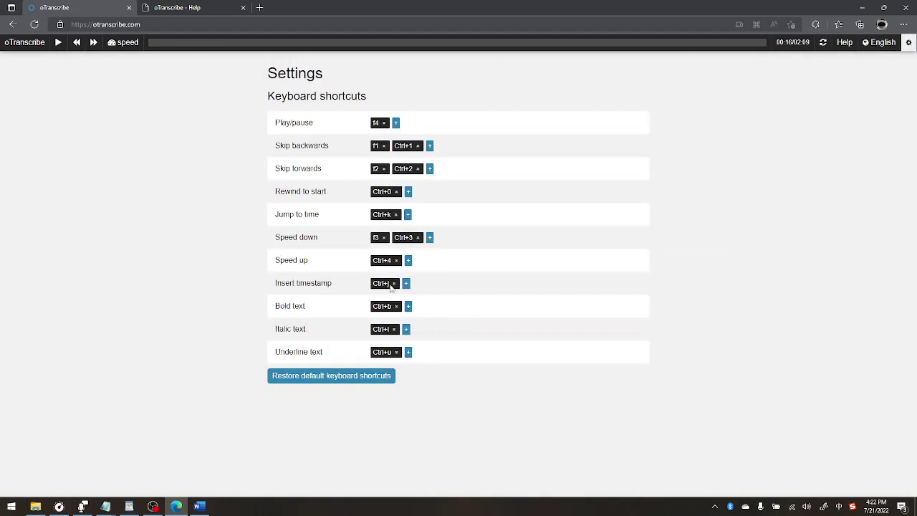
click(903, 25)
click(904, 50)
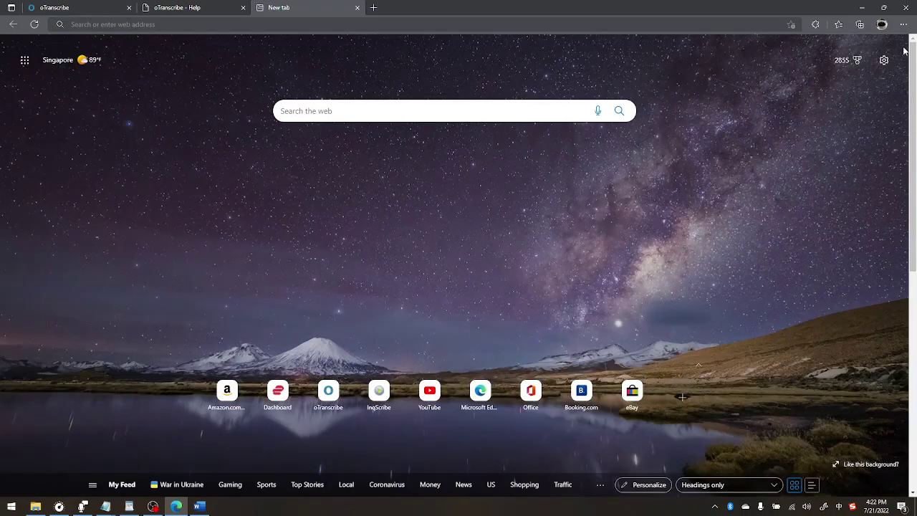
click(183, 5)
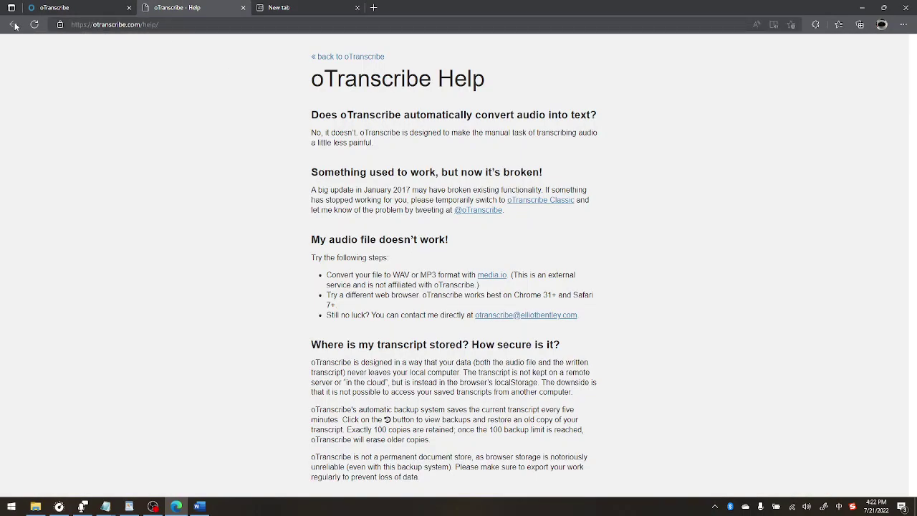
click(64, 5)
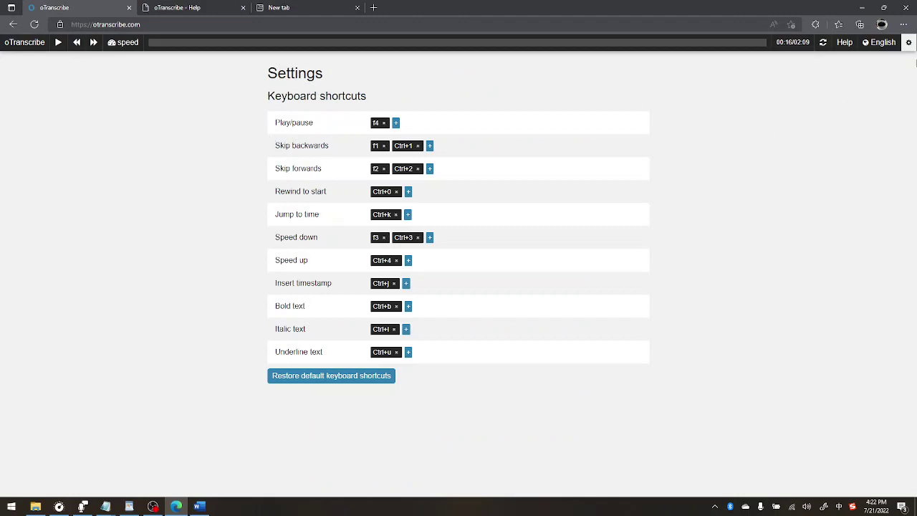
Resume playback and lower the playback speed slider slightly
click(909, 42)
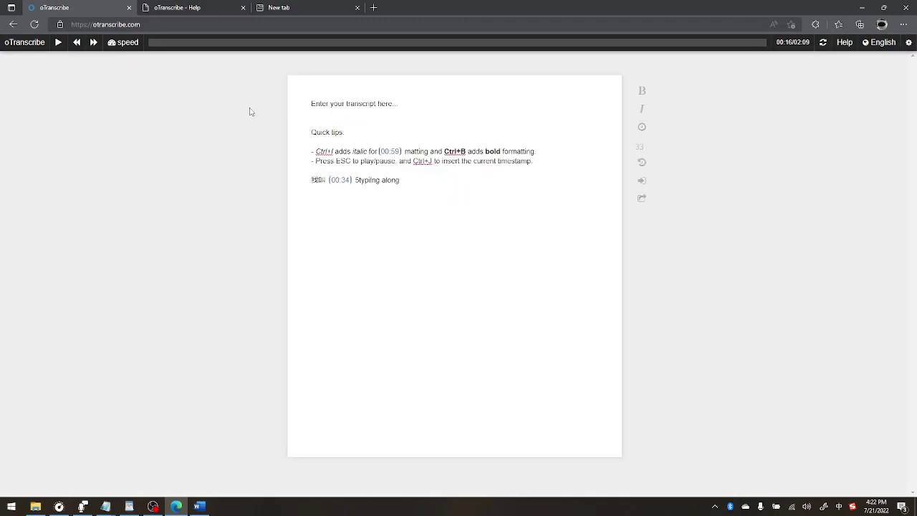
key(Escape)
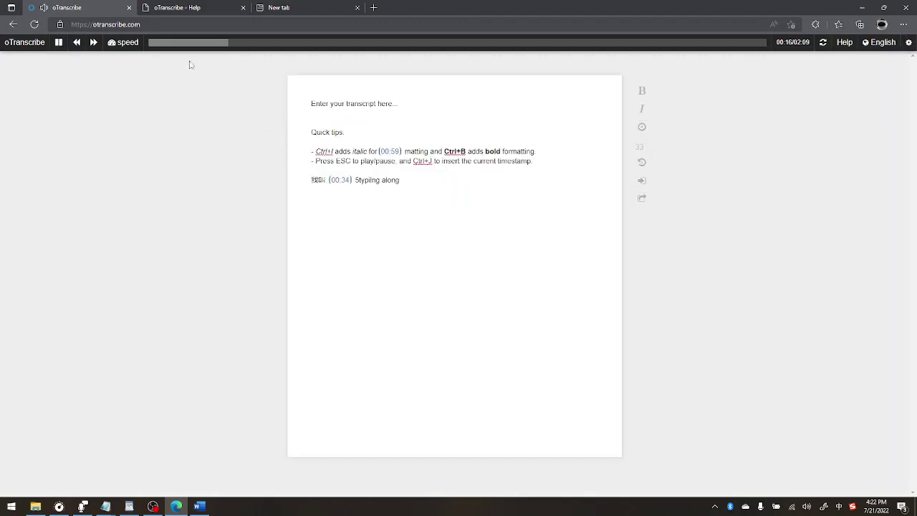
mouse_move(114, 44)
click(134, 61)
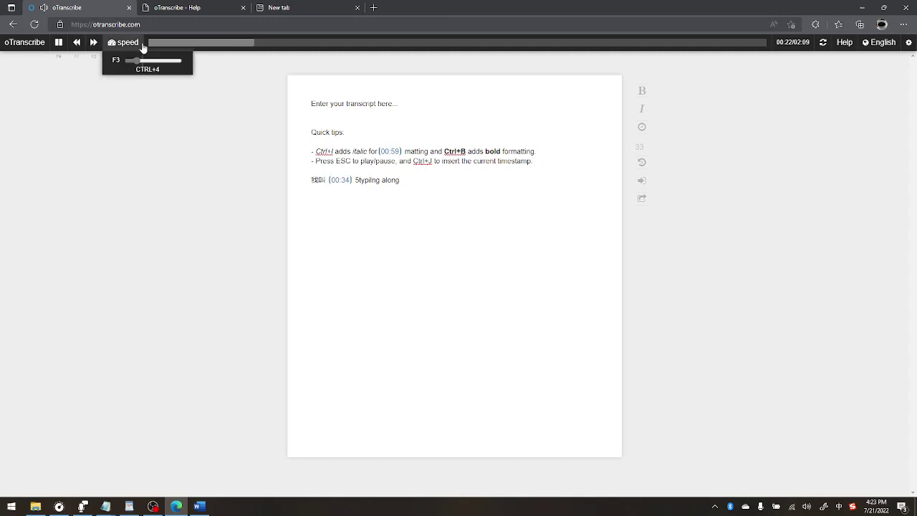
click(141, 62)
Append 软件 via pinyin 'ruanjian' to the last transcript line and pause playback at 00:36
click(467, 199)
text(ruanjian)
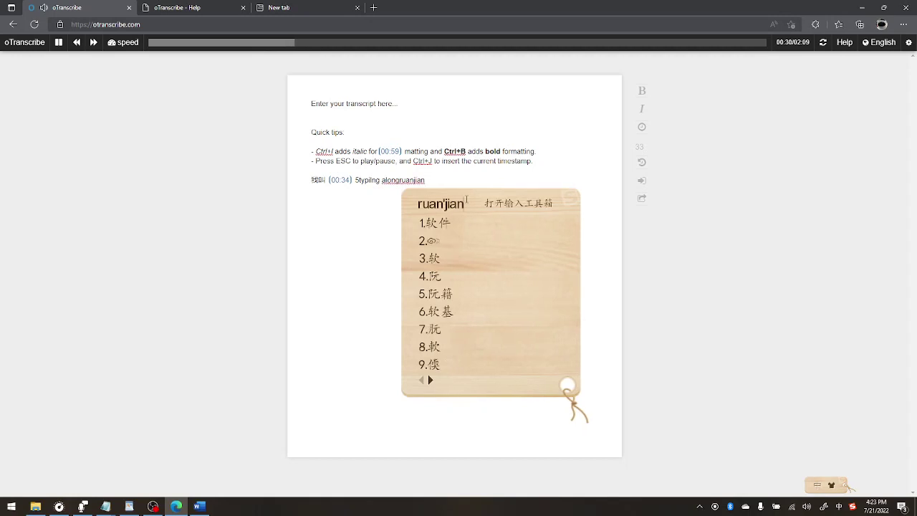
key(space)
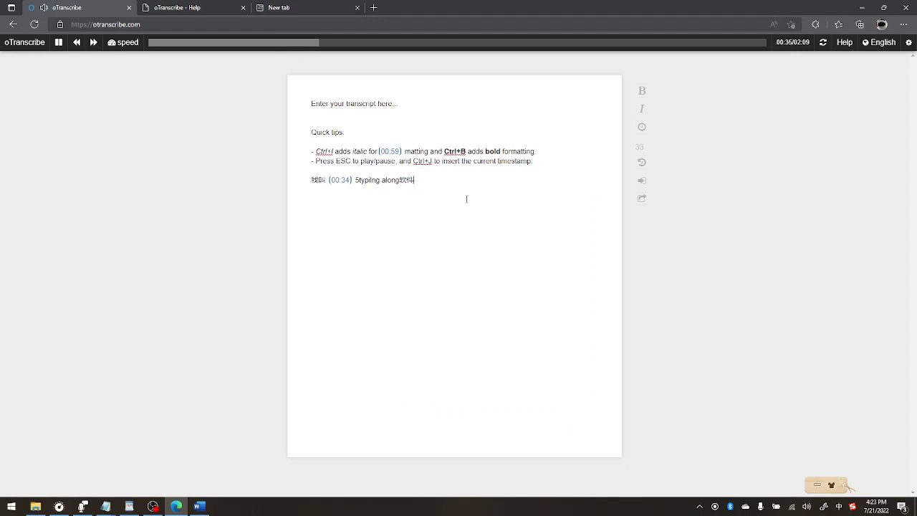
key(Escape)
In the tips line, delete the (00:59) stamp and hand-type (00:34) instead
click(641, 199)
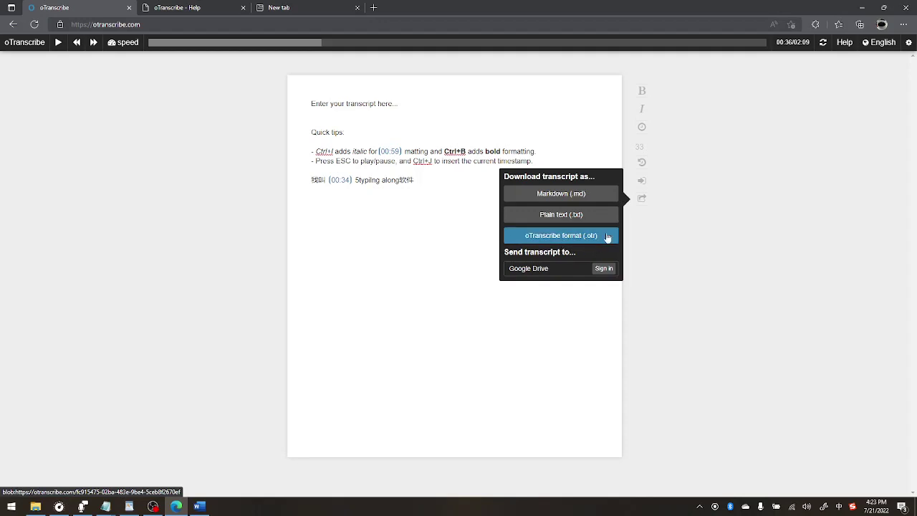
click(405, 152)
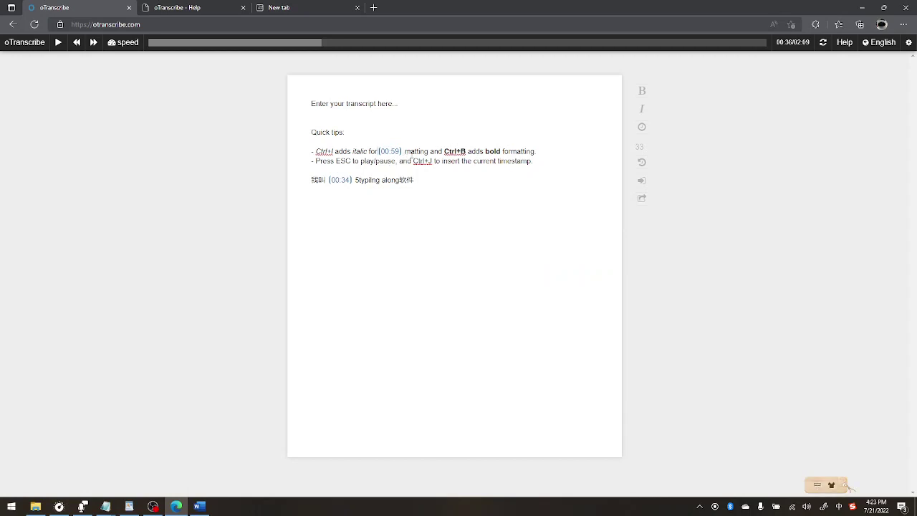
key(BackSpace)
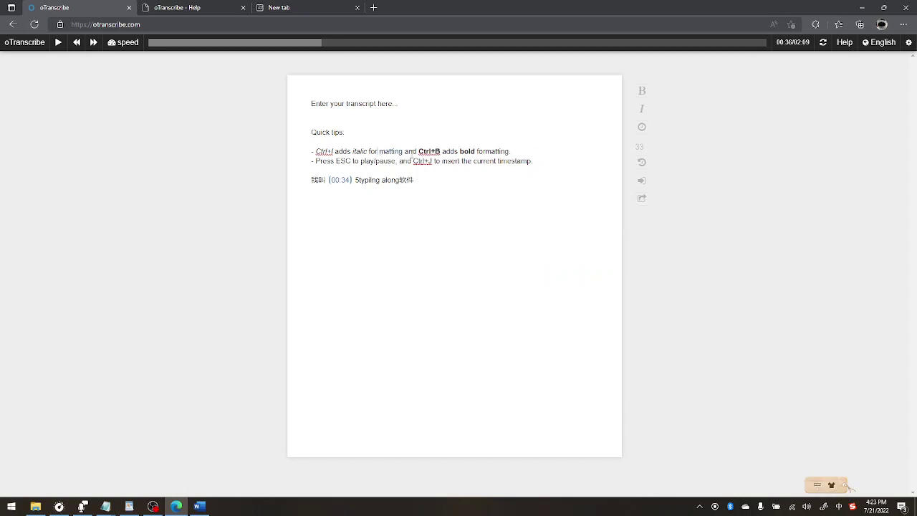
key(ctrl+j)
text(0)
text(0:34)
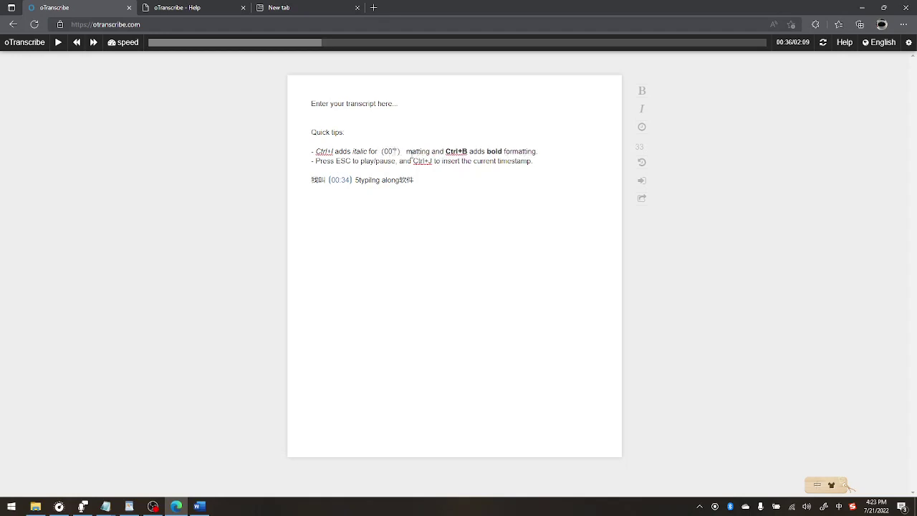
click(421, 151)
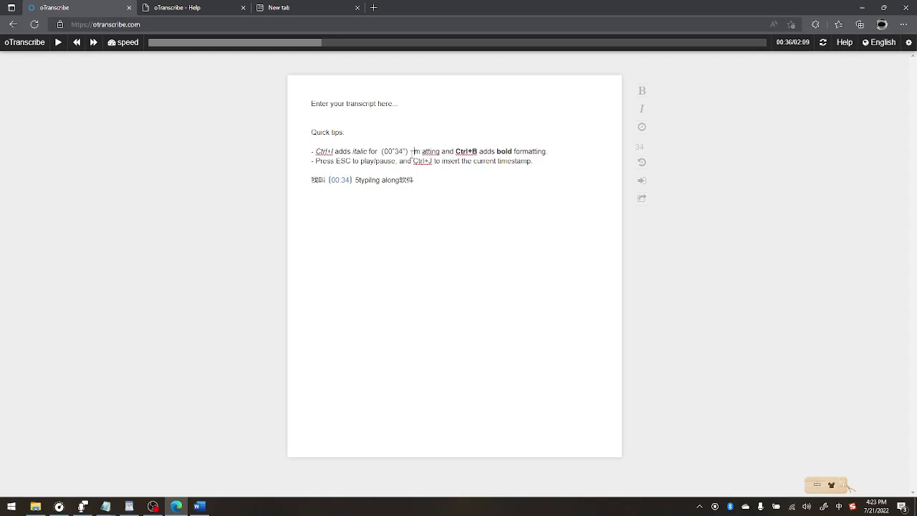
key(super+space)
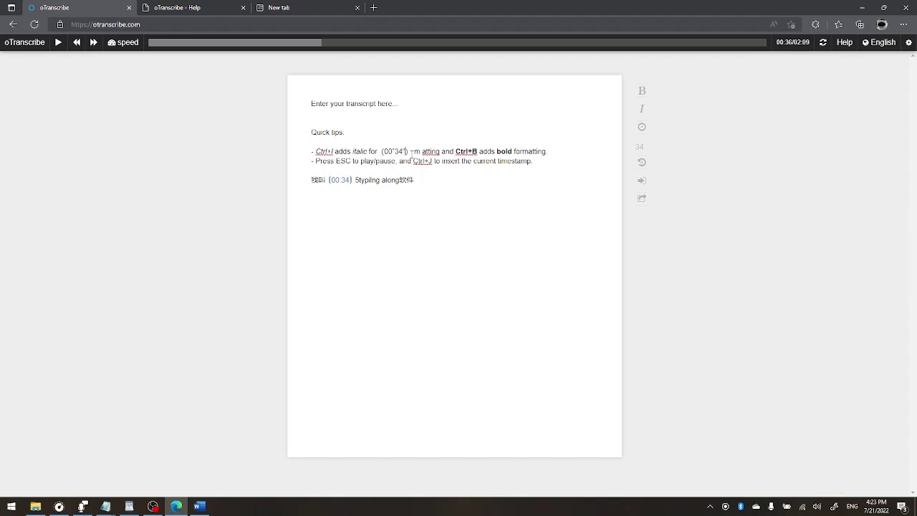
text(()
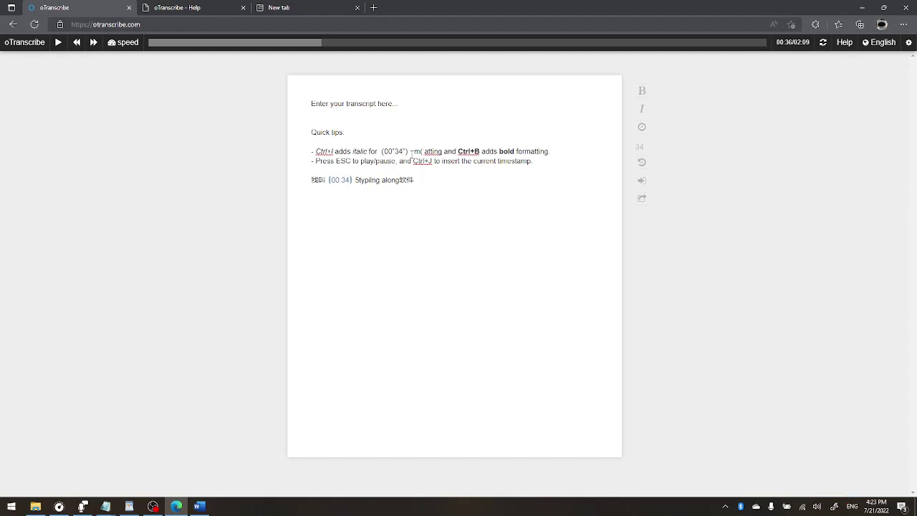
text(00:34))
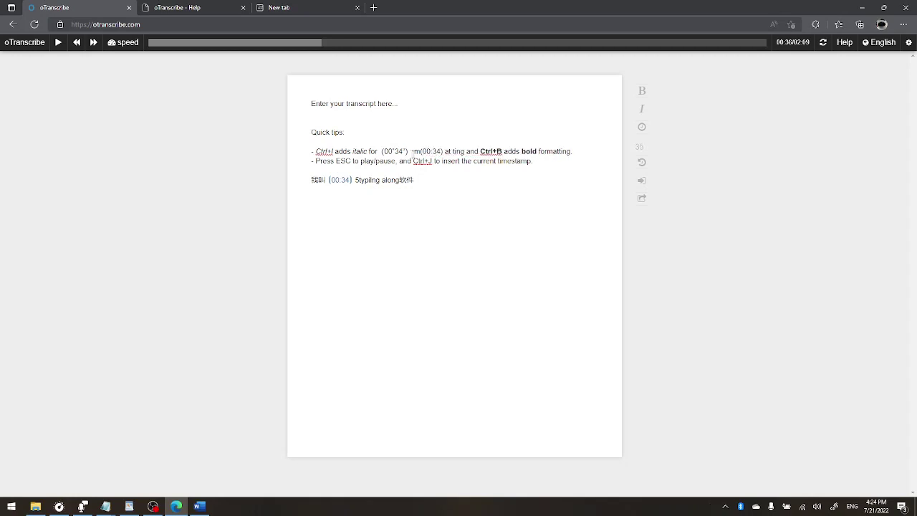
double_click(437, 151)
double_click(398, 151)
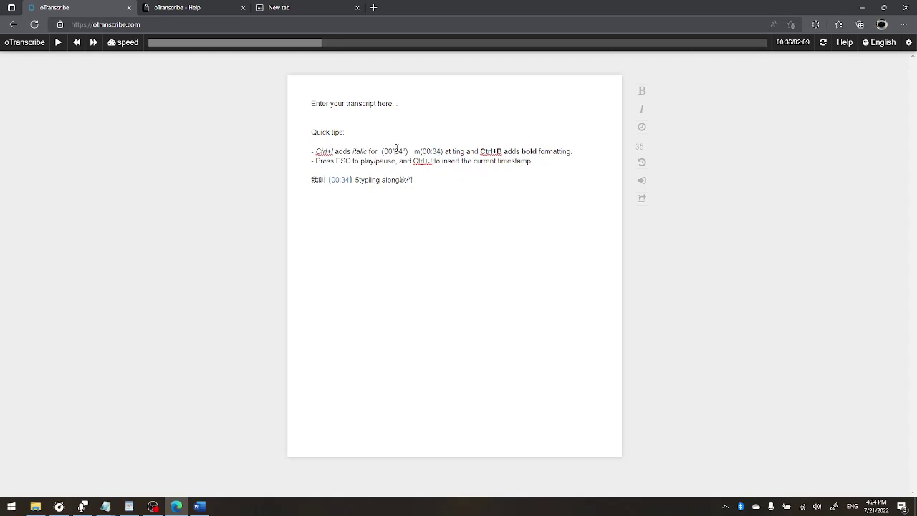
Insert timestamps (00:34) and (00:59) at the end of the last transcript line
click(349, 184)
key(ctrl+j)
click(434, 45)
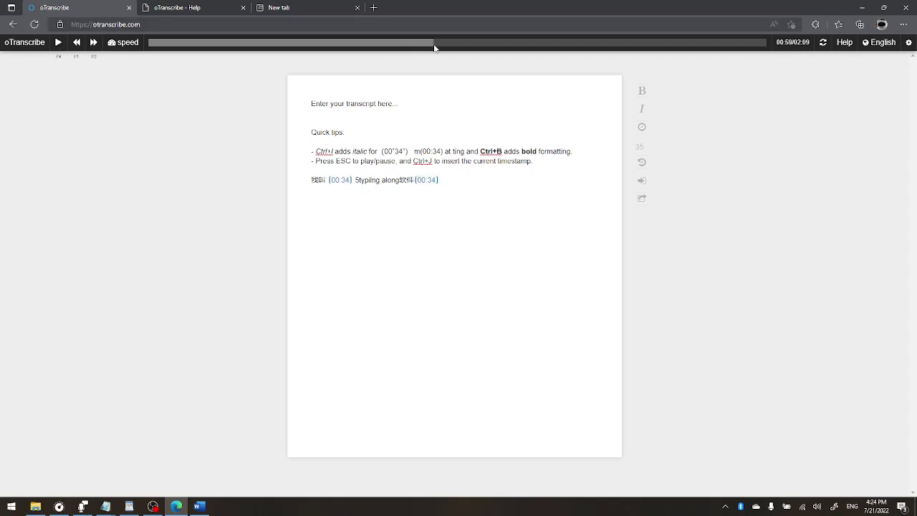
key(ctrl+j)
Export the transcript as a plain text (.txt) file
click(644, 200)
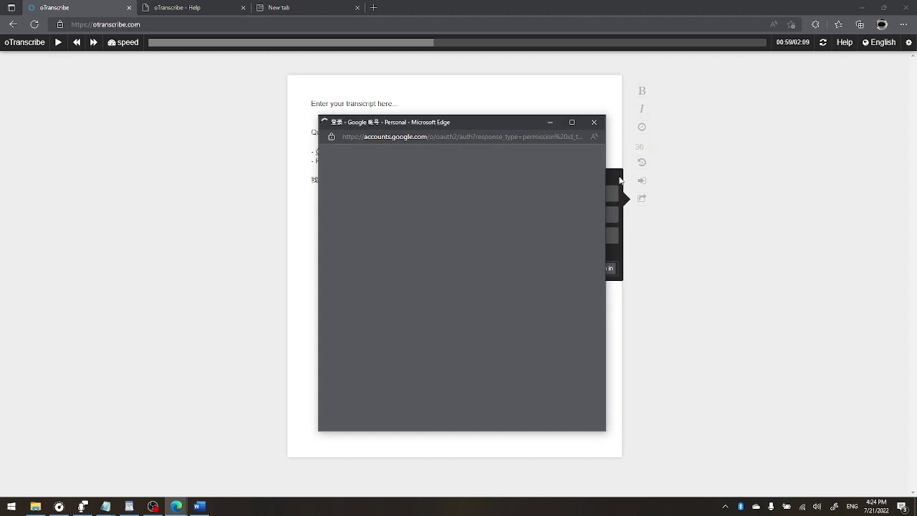
click(597, 214)
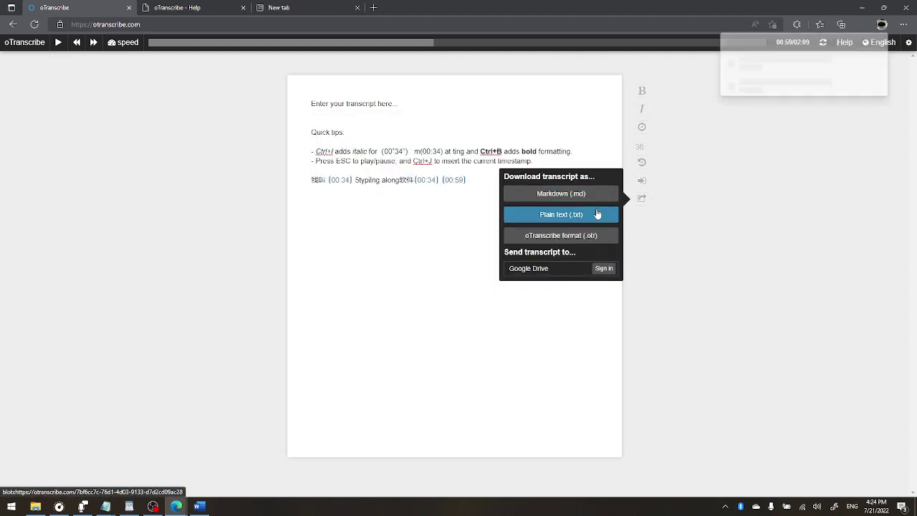
click(684, 228)
Import the earlier exported .otr transcript from Downloads into the editor
click(642, 180)
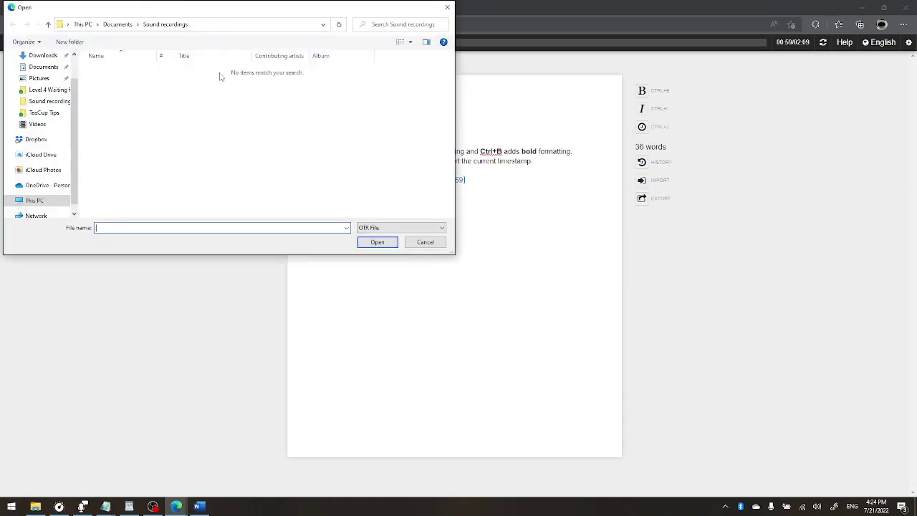
click(44, 56)
click(146, 84)
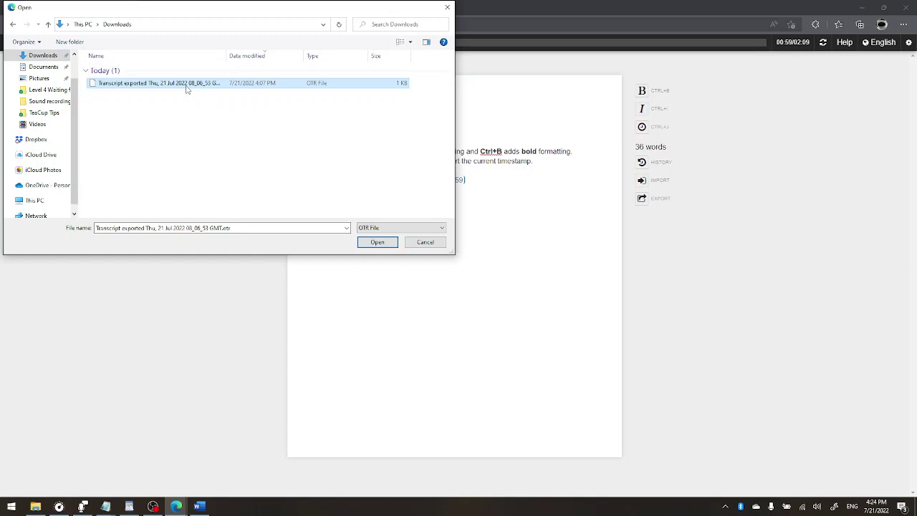
click(378, 242)
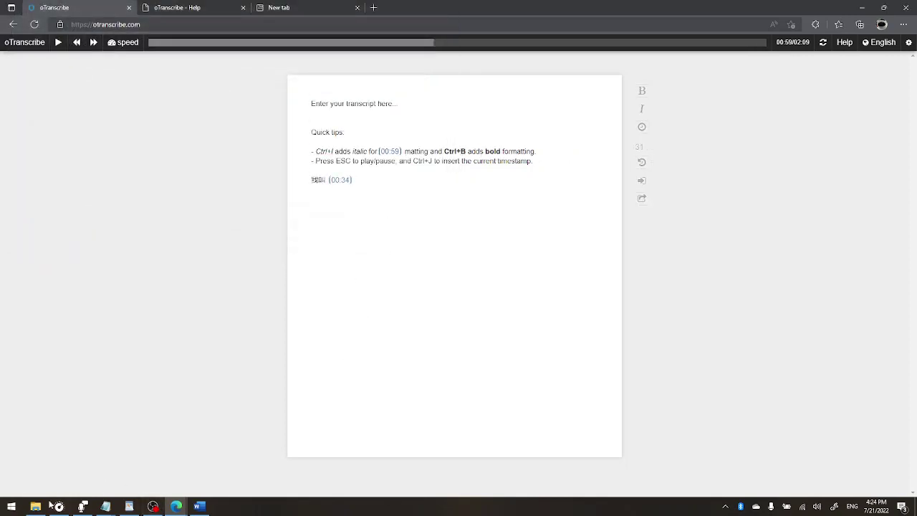
click(35, 507)
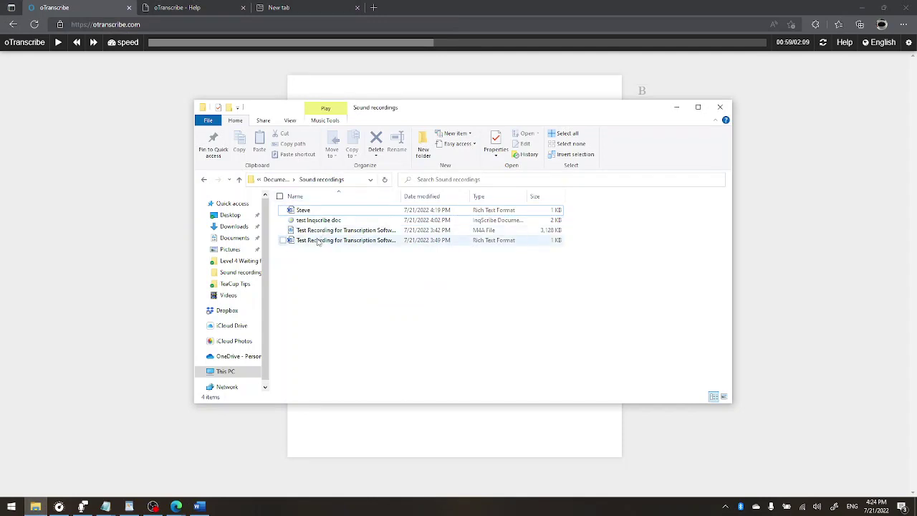
click(242, 227)
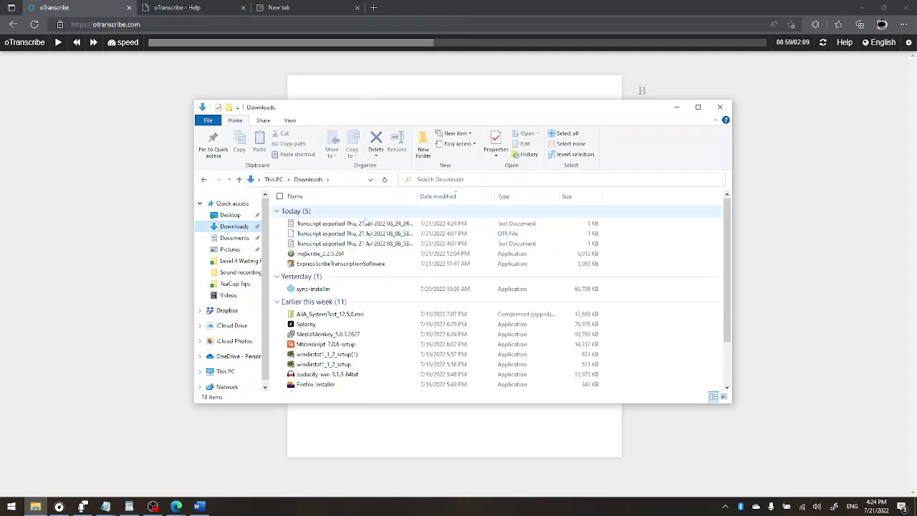
click(402, 235)
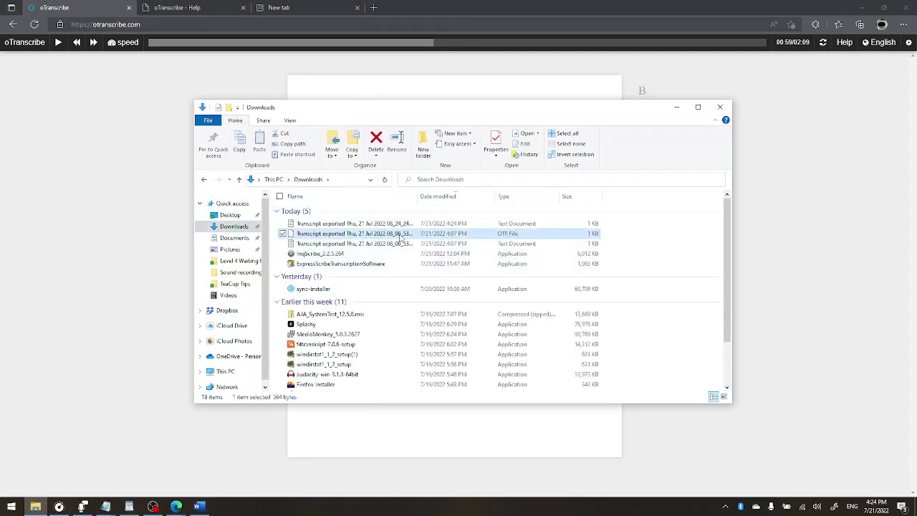
right_click(400, 237)
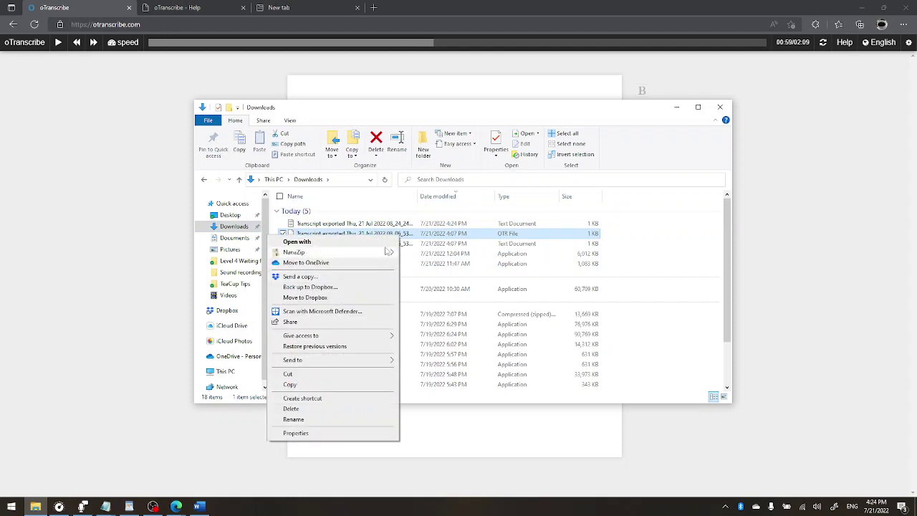
click(300, 242)
click(457, 243)
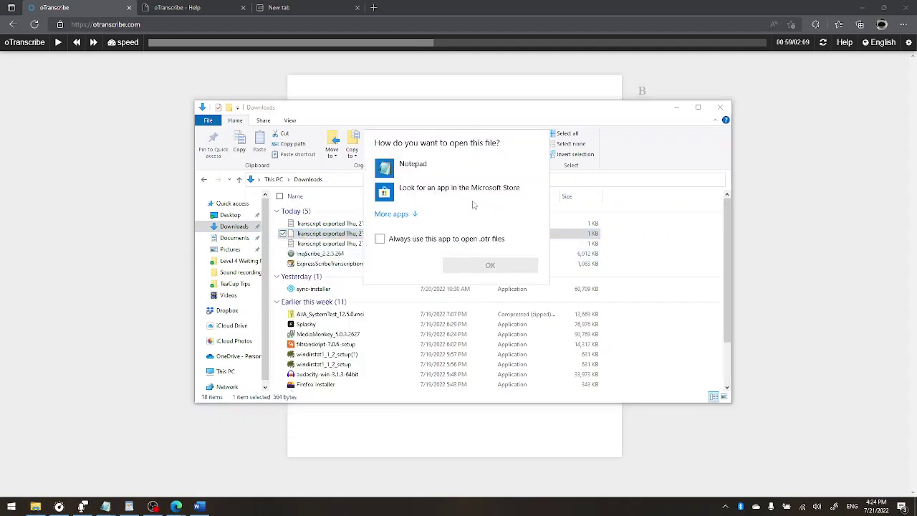
click(474, 174)
click(491, 266)
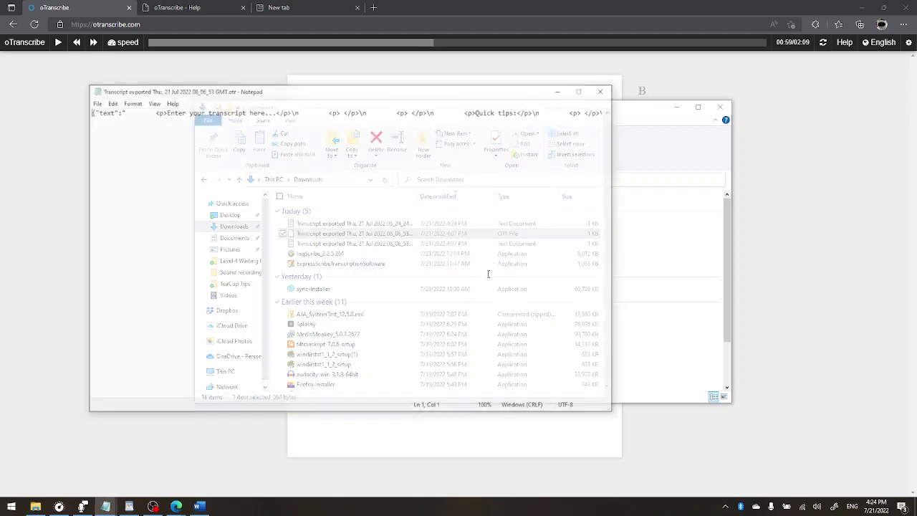
drag(168, 115, 435, 112)
drag(308, 391, 207, 372)
click(344, 131)
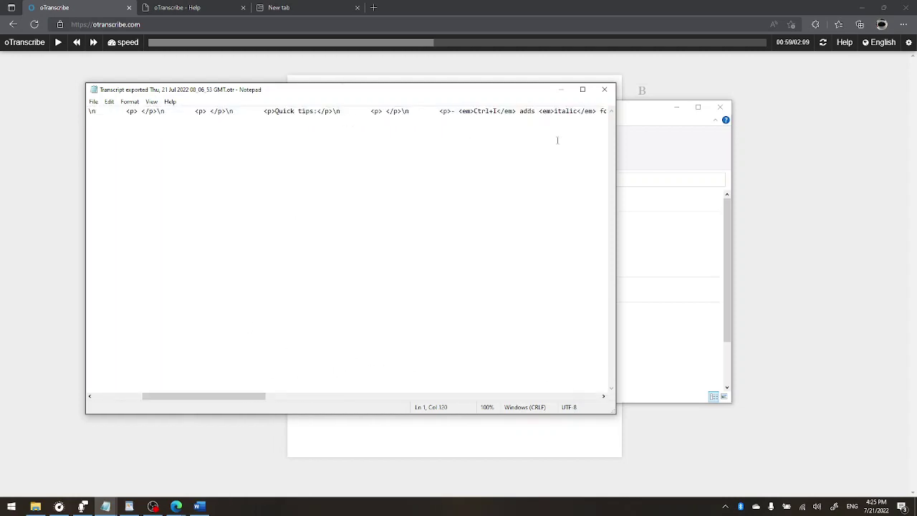
click(604, 91)
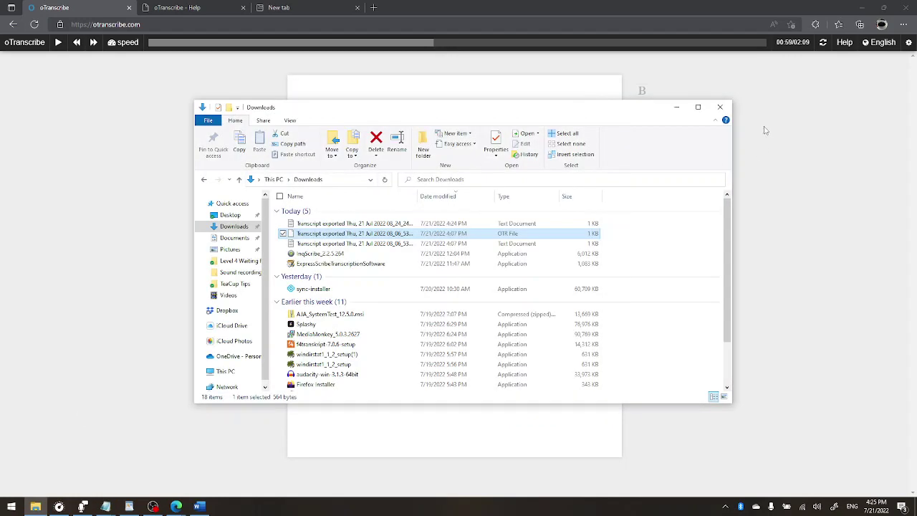
click(722, 107)
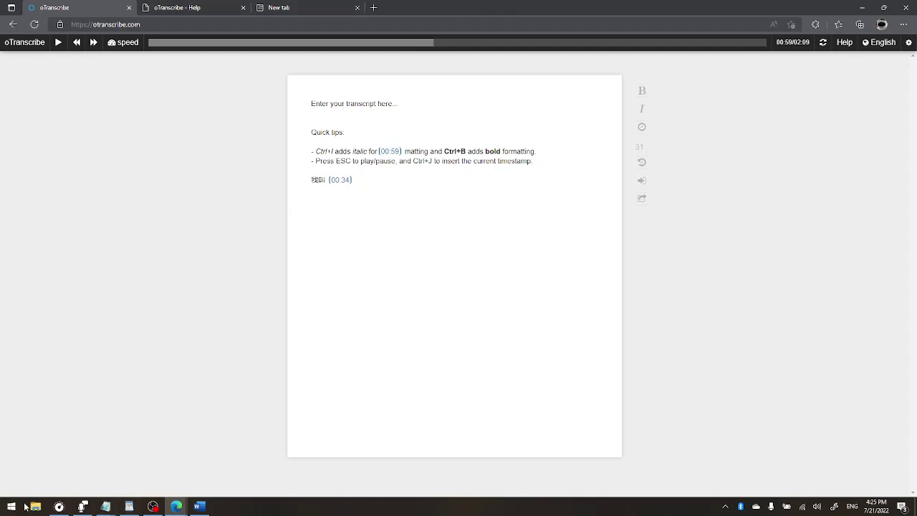
Launch The FTW Transcriber and Express Scribe from the Start menu
key(super+d)
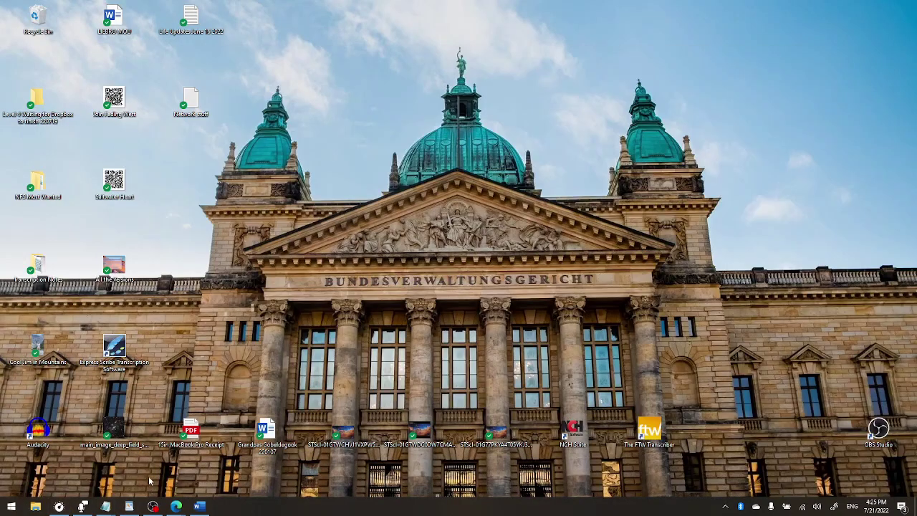
click(10, 506)
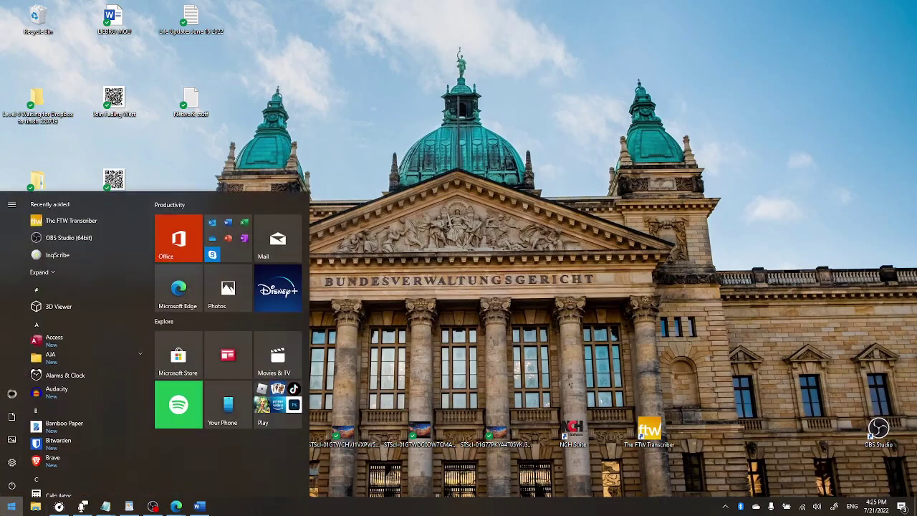
click(66, 223)
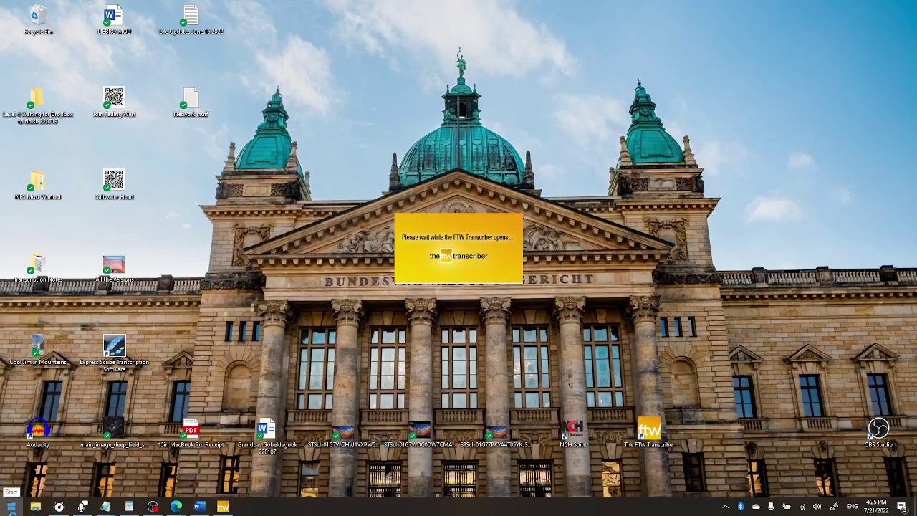
click(11, 507)
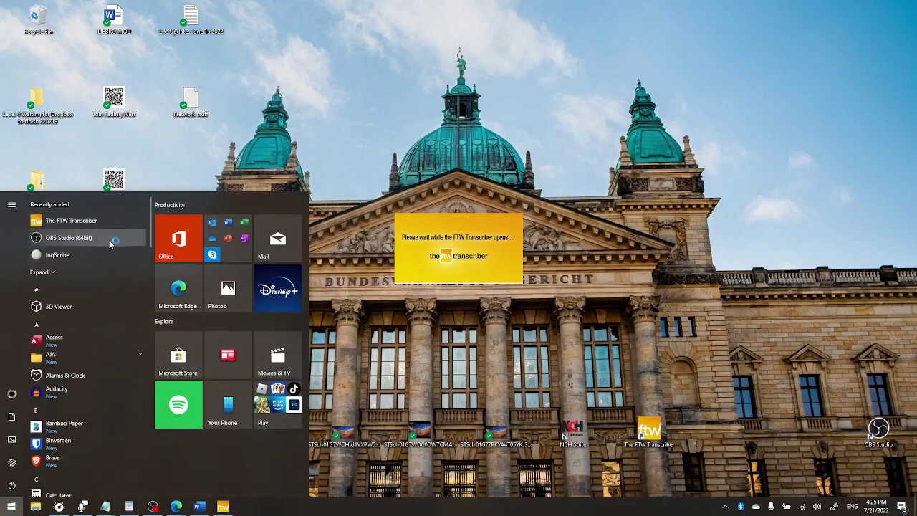
click(50, 272)
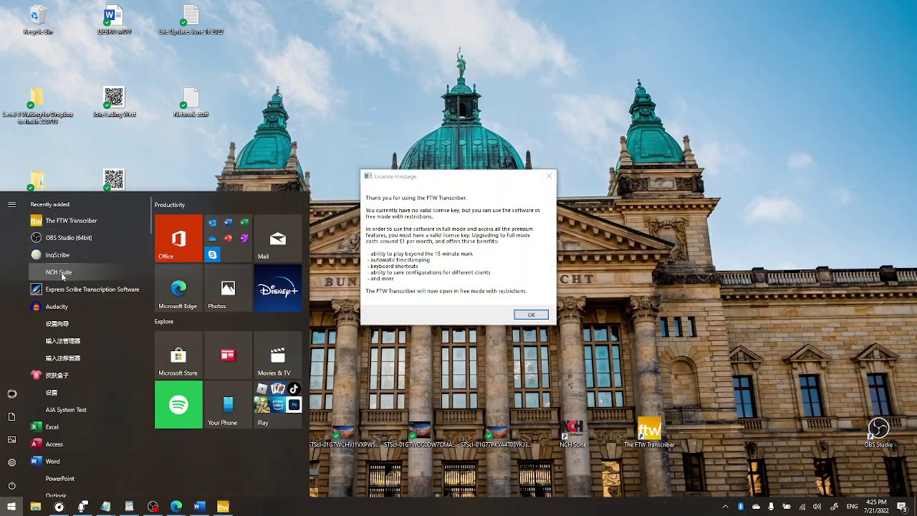
click(103, 289)
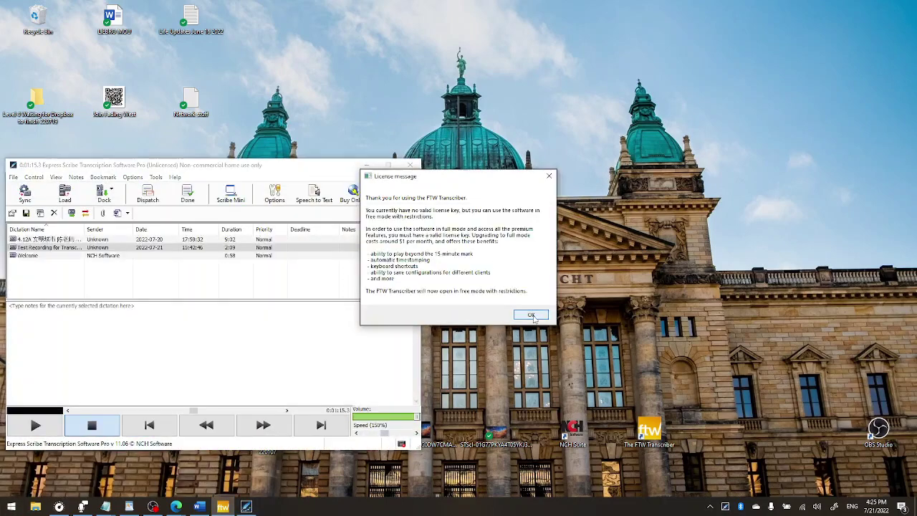
Dismiss the FTW licence and codec notices, browse the menus, and select the test dictation
click(530, 314)
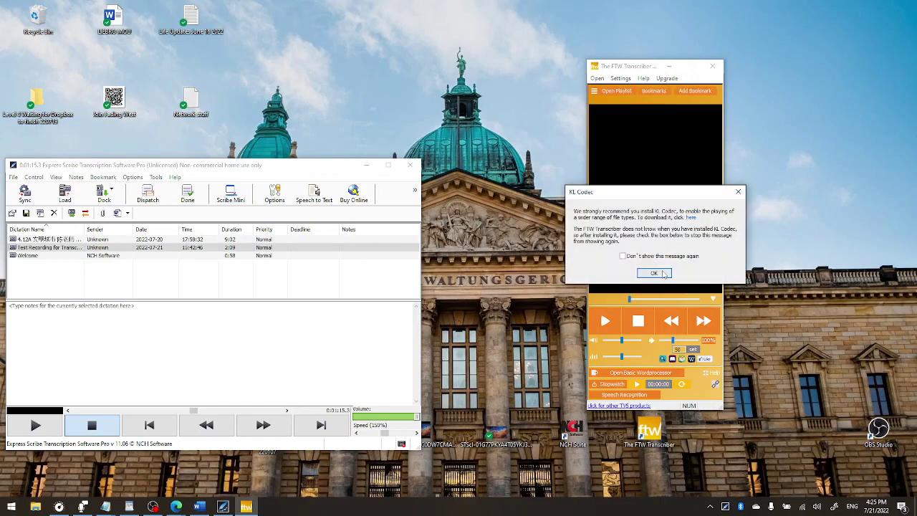
click(661, 274)
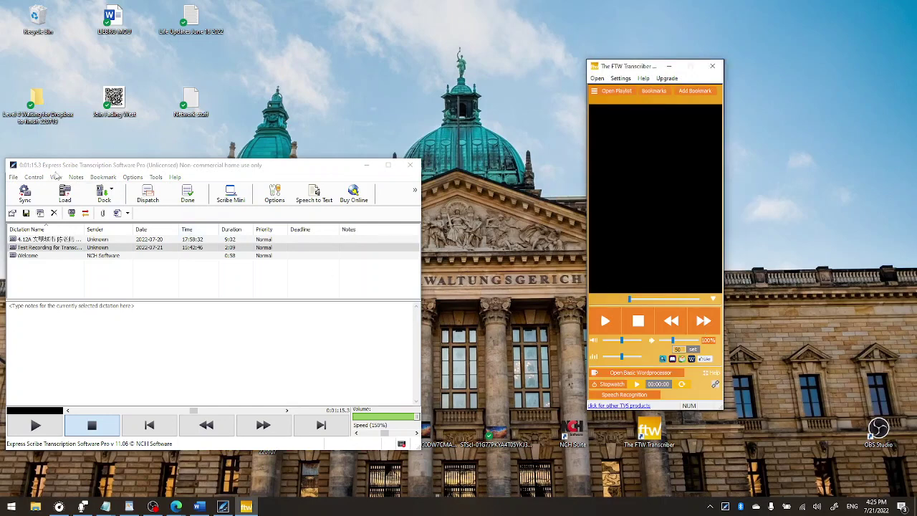
click(133, 178)
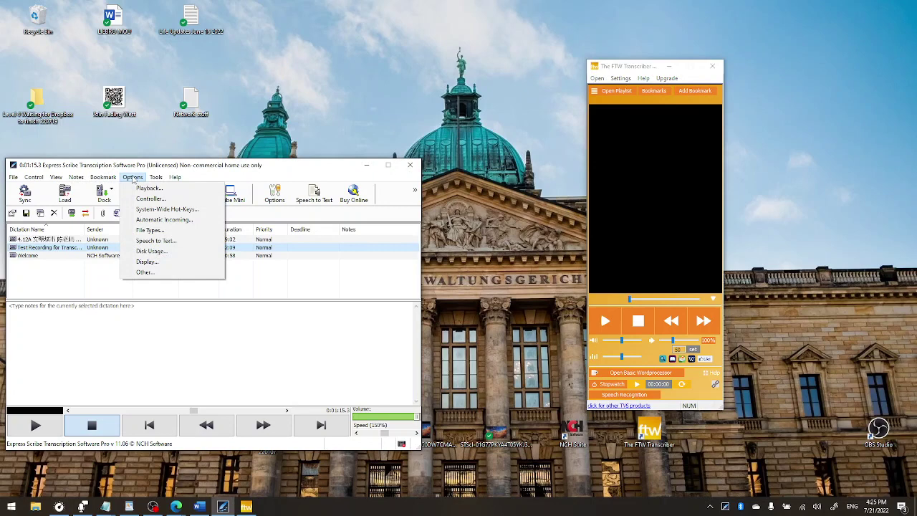
click(36, 178)
click(36, 178)
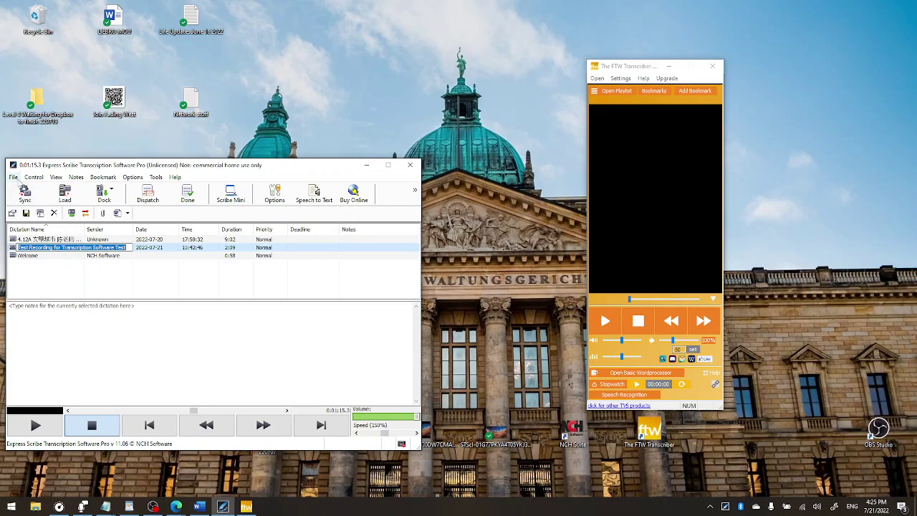
Review the F8 Copy Time hot-key in Express Scribe's Hot-Keys options, then close with OK
click(275, 192)
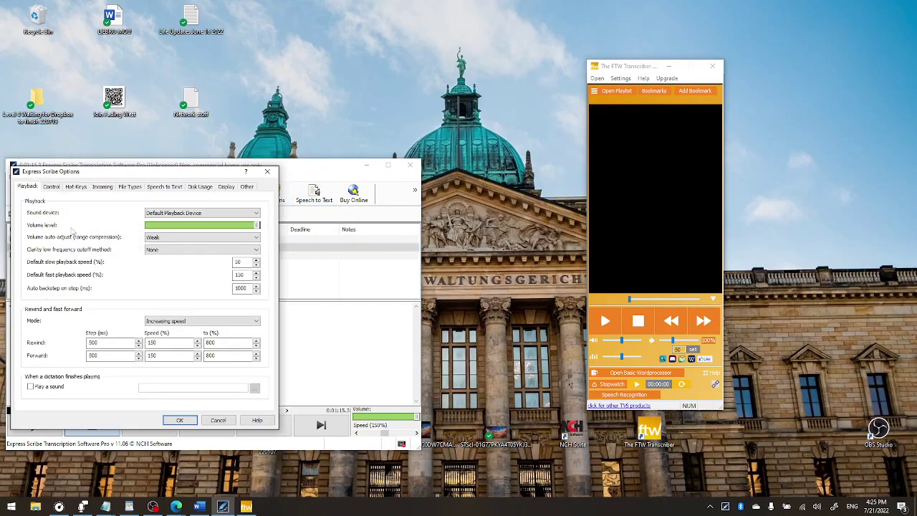
click(75, 187)
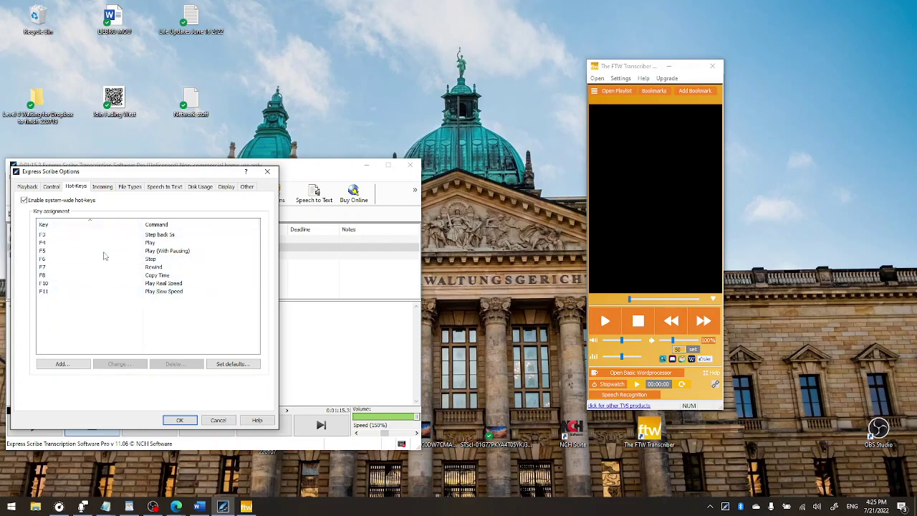
click(186, 276)
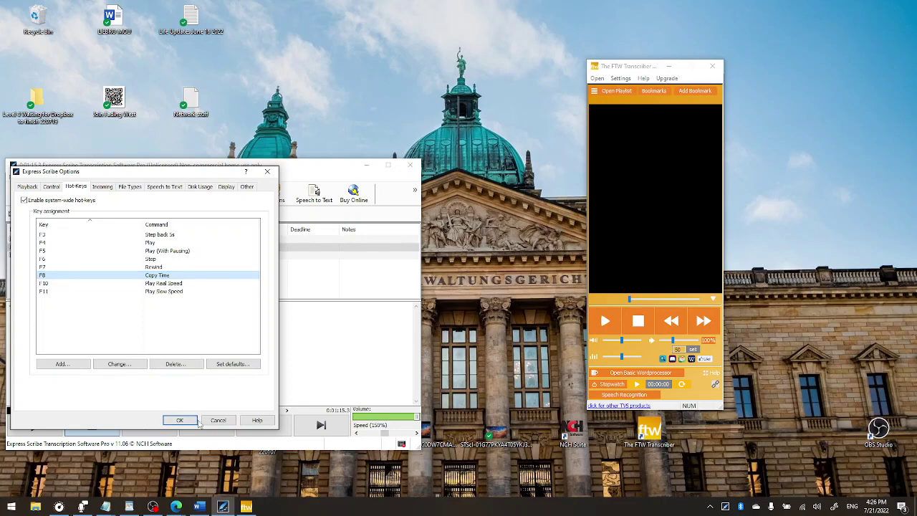
click(195, 421)
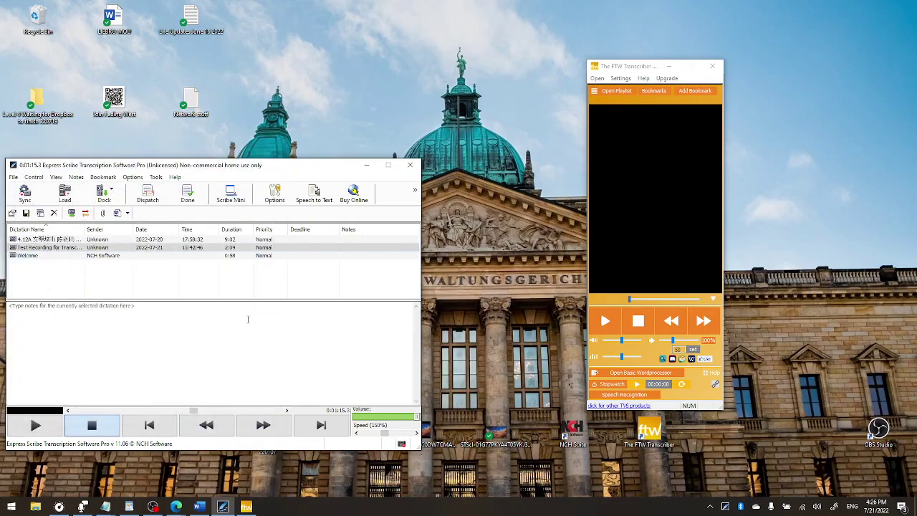
Arrange Word and Express Scribe side by side, moving FTW Transcriber over Express Scribe
click(199, 507)
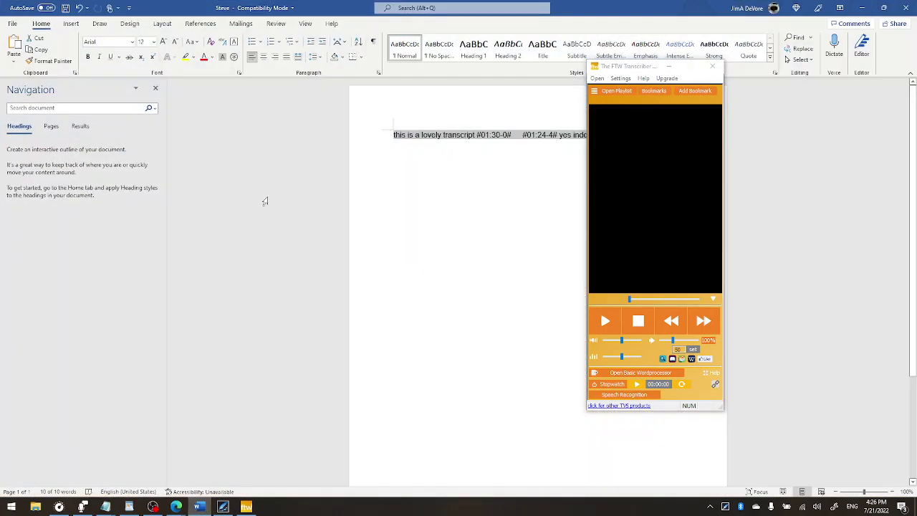
drag(313, 10, 916, 112)
click(111, 151)
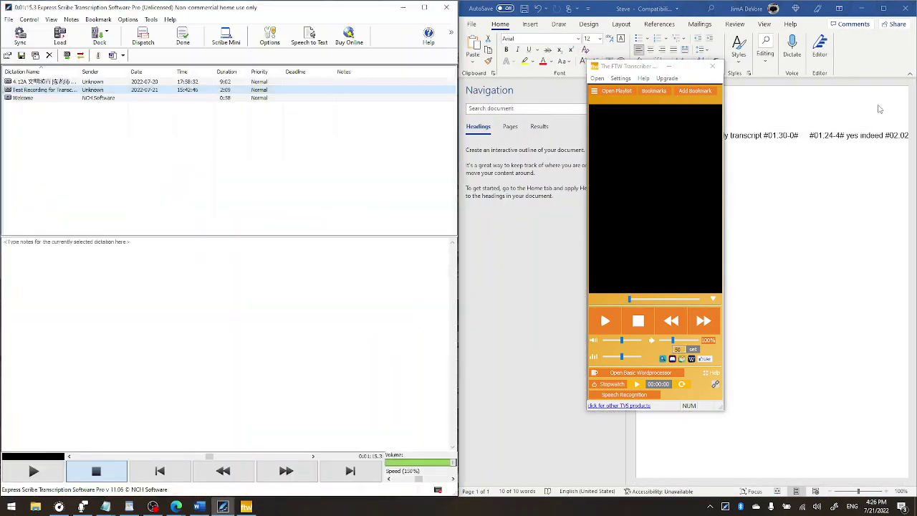
drag(651, 74, 263, 93)
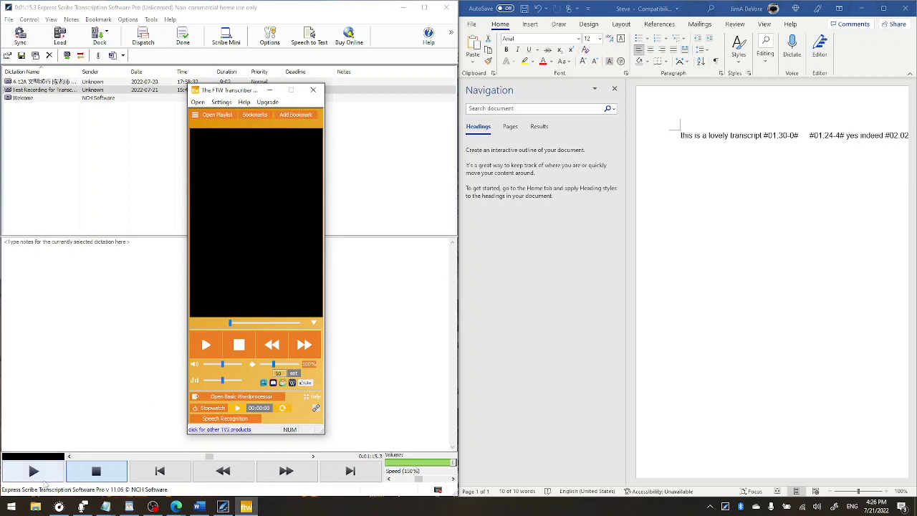
Play the dictation, stop it at 0:01:17.6, adjust speed, and minimize FTW Transcriber
key(F9)
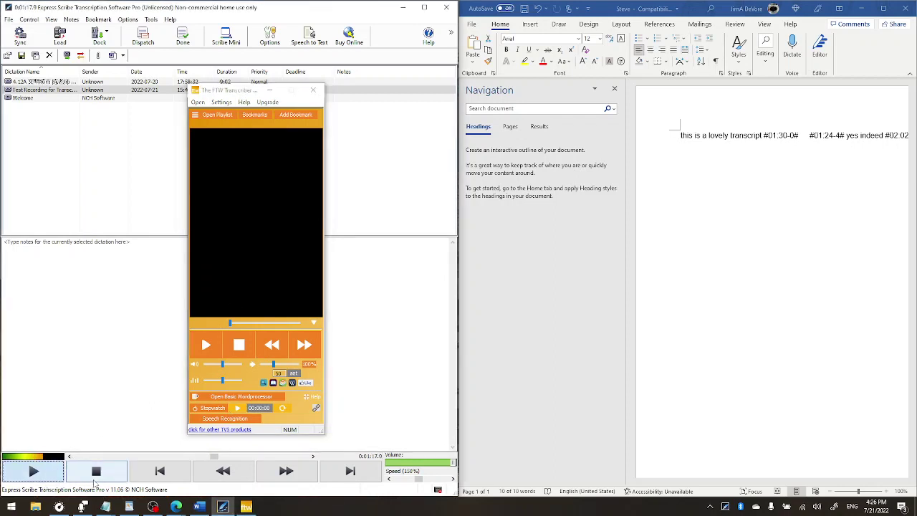
click(95, 479)
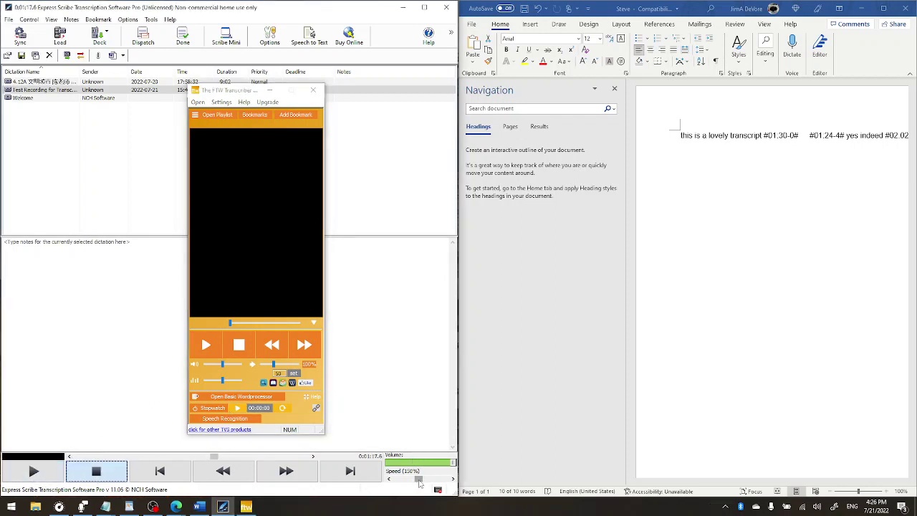
drag(418, 478, 410, 478)
key(ctrl+a)
key(ctrl+c)
click(94, 462)
click(270, 90)
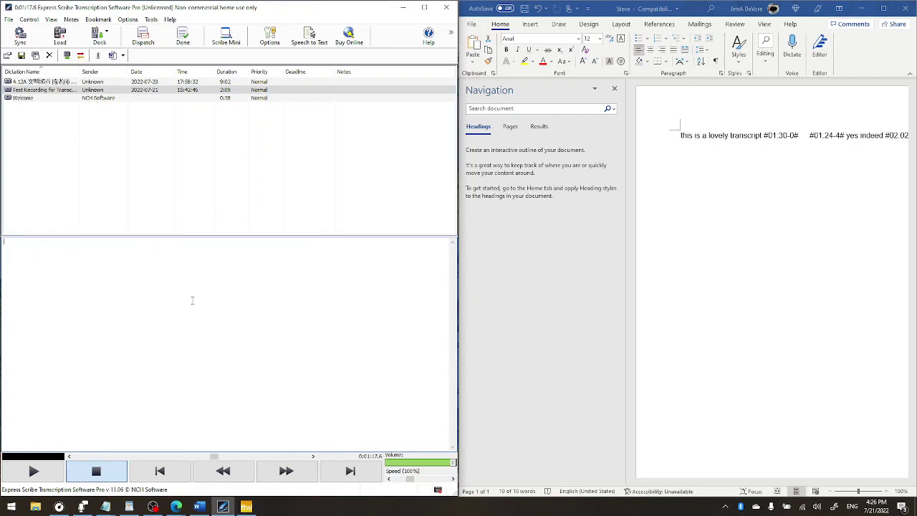
Paste a second copy of the transcript line into the Word document
click(588, 286)
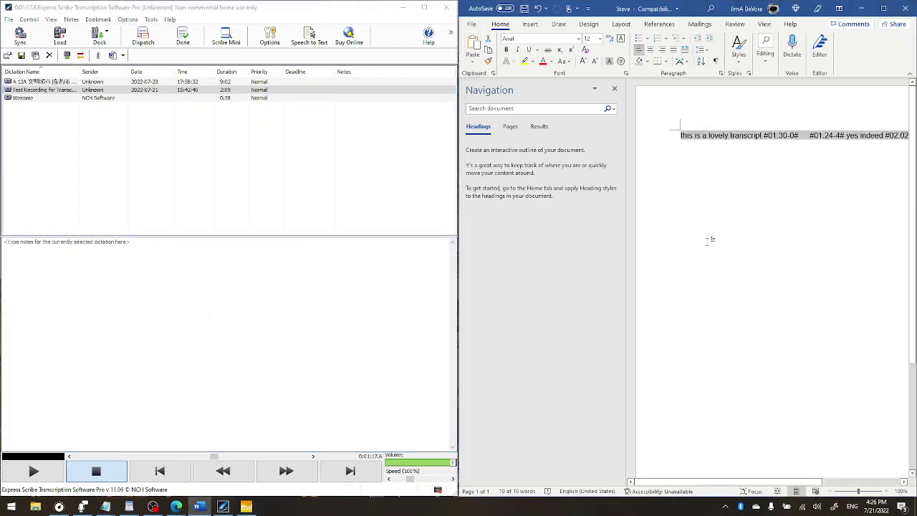
click(762, 228)
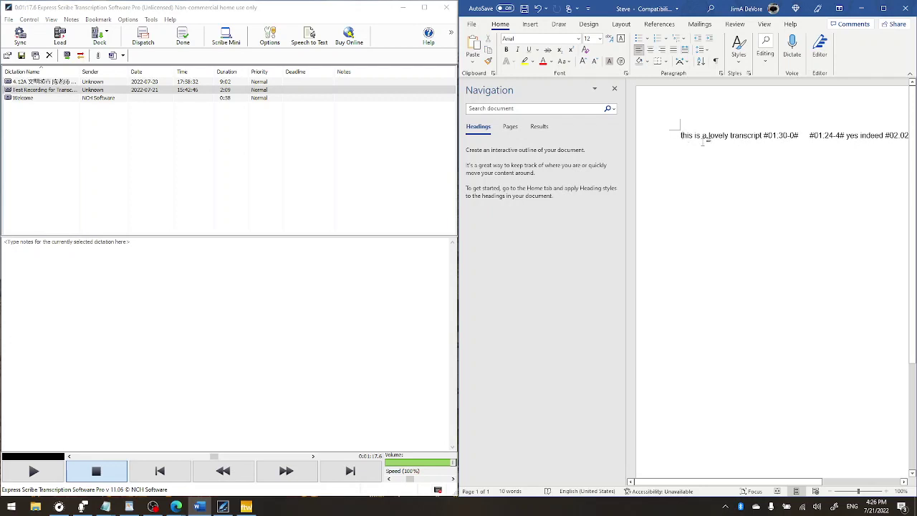
key(ctrl+v)
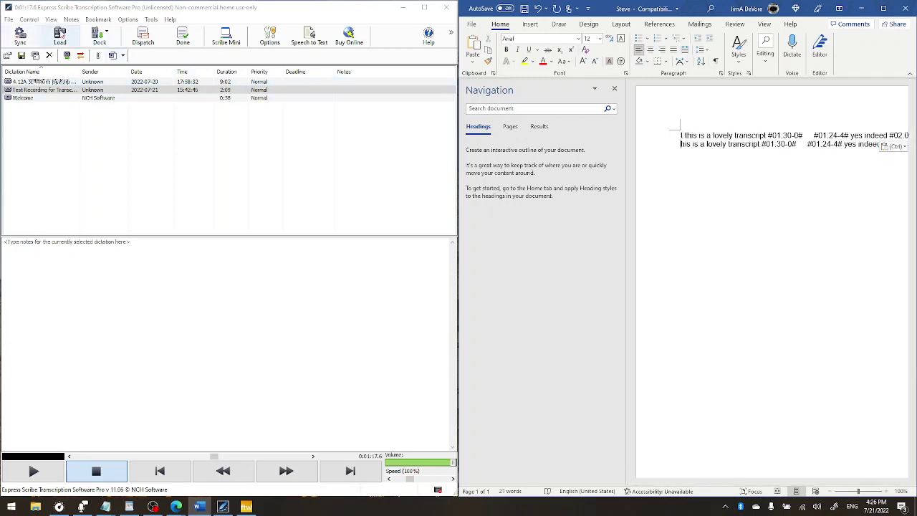
Enable the F8 Copy Time hot-key in Express Scribe's options and close FTW Transcriber
click(273, 35)
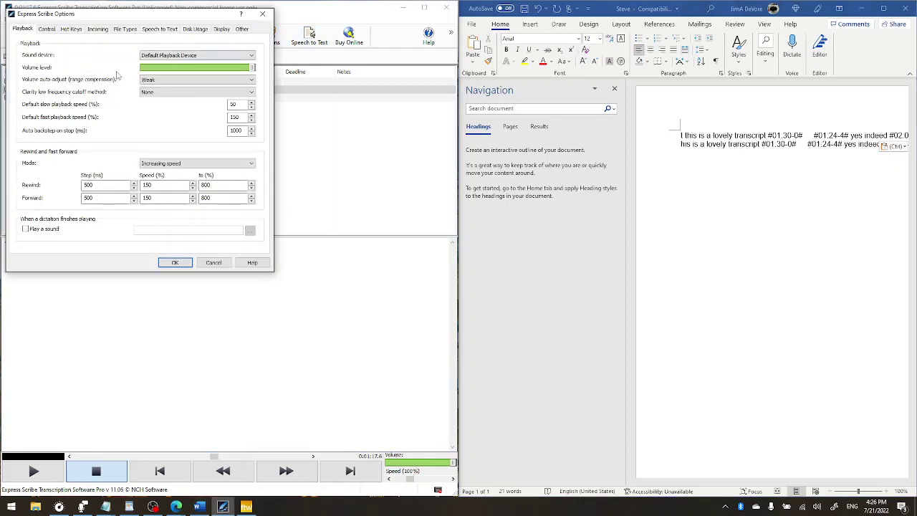
click(75, 30)
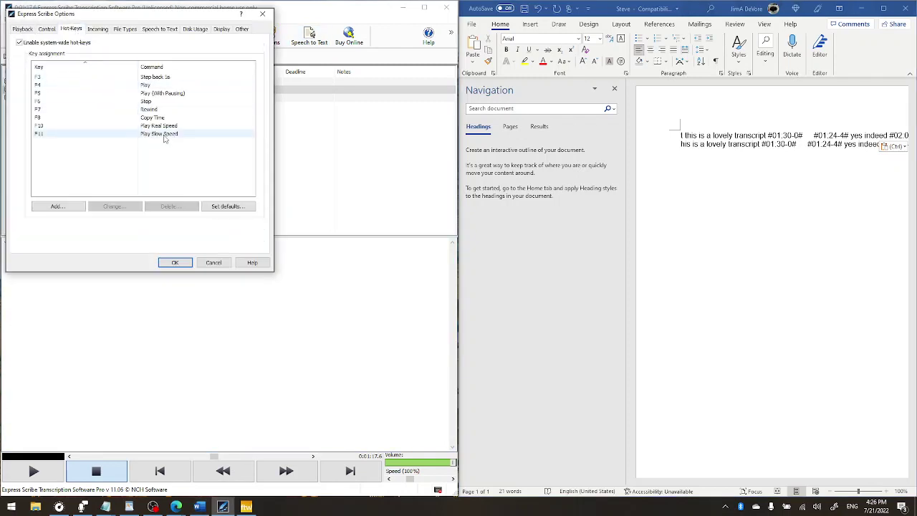
click(184, 118)
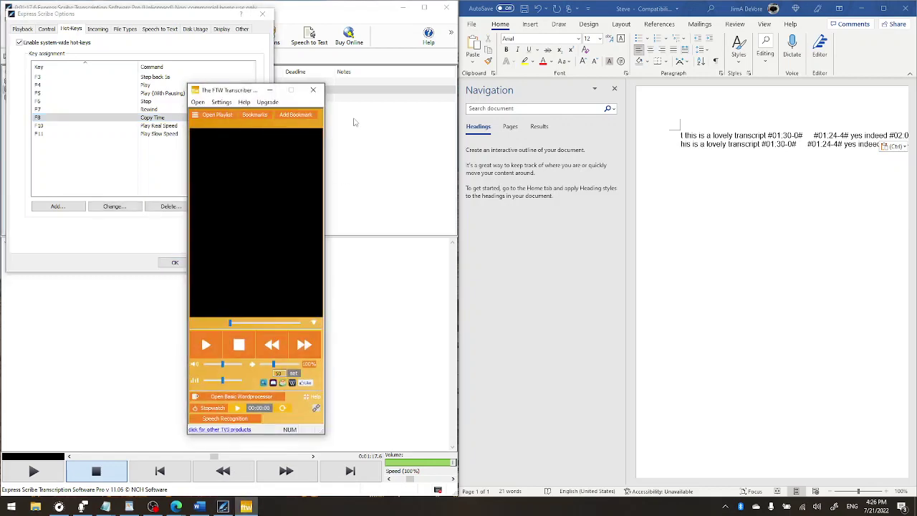
click(314, 89)
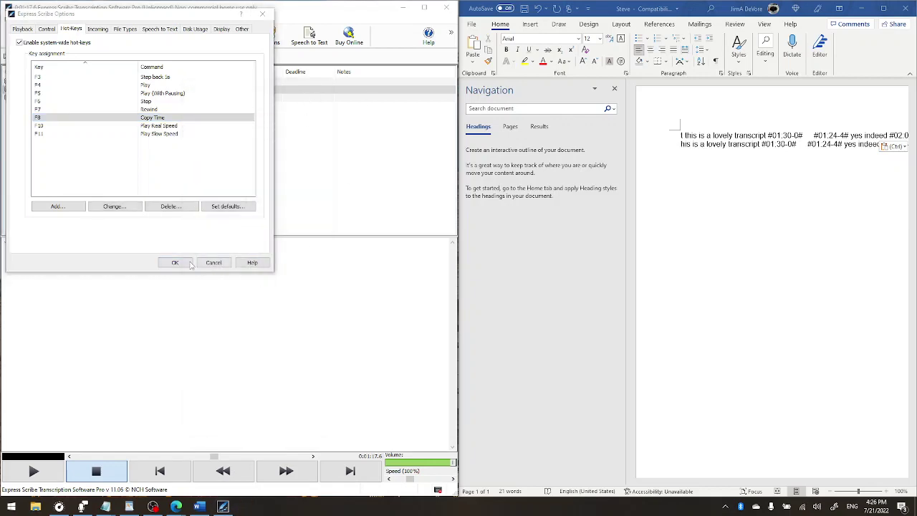
click(175, 262)
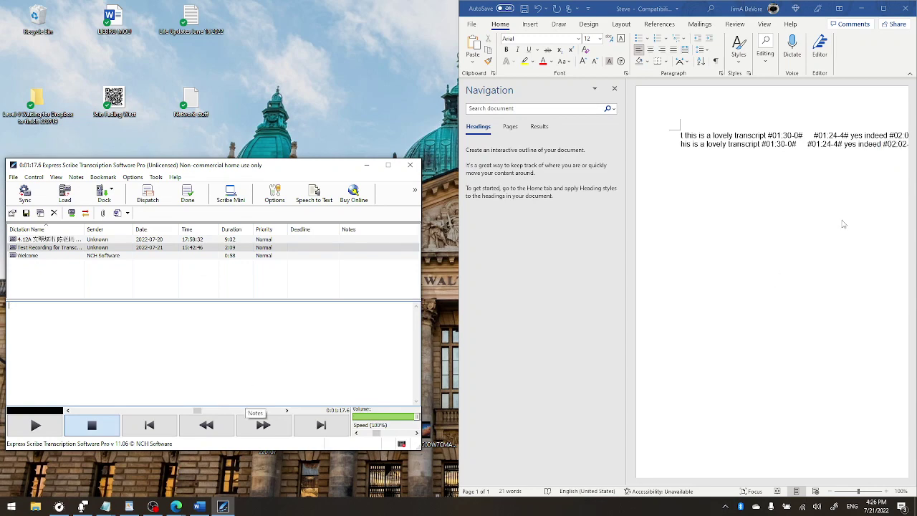
Insert the playback time 0:01:17.6 at the start of Word's second transcript line
click(682, 145)
text(0:01:17.6)
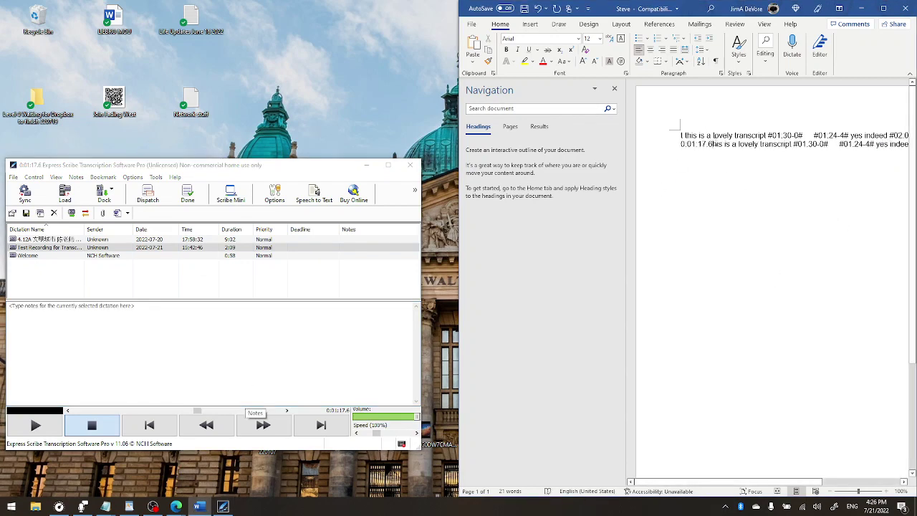
drag(713, 145, 671, 146)
click(695, 142)
drag(699, 144, 706, 144)
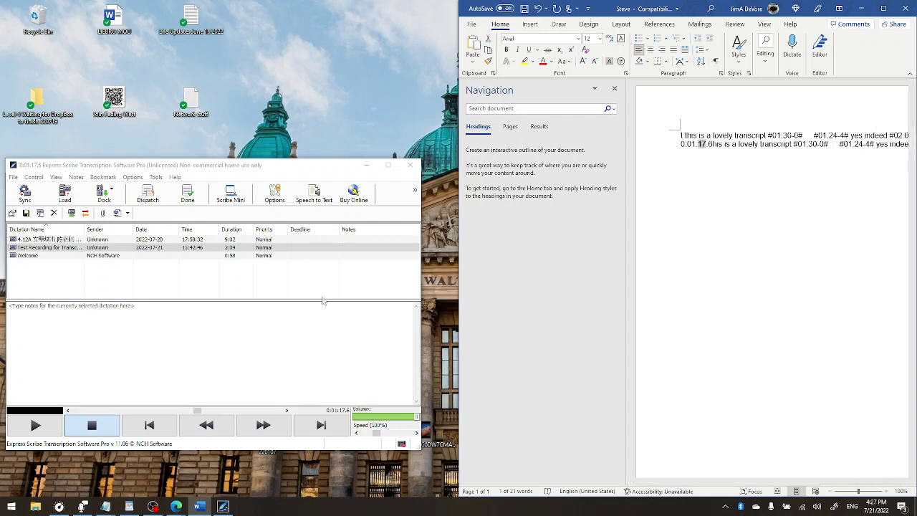
Launch The FTW Transcriber from the Start menu and dismiss its licence notice
click(11, 506)
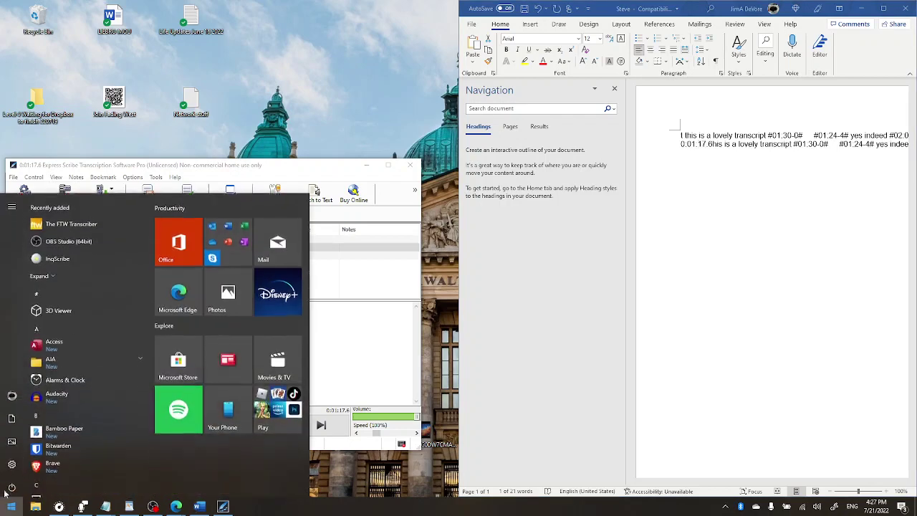
click(71, 220)
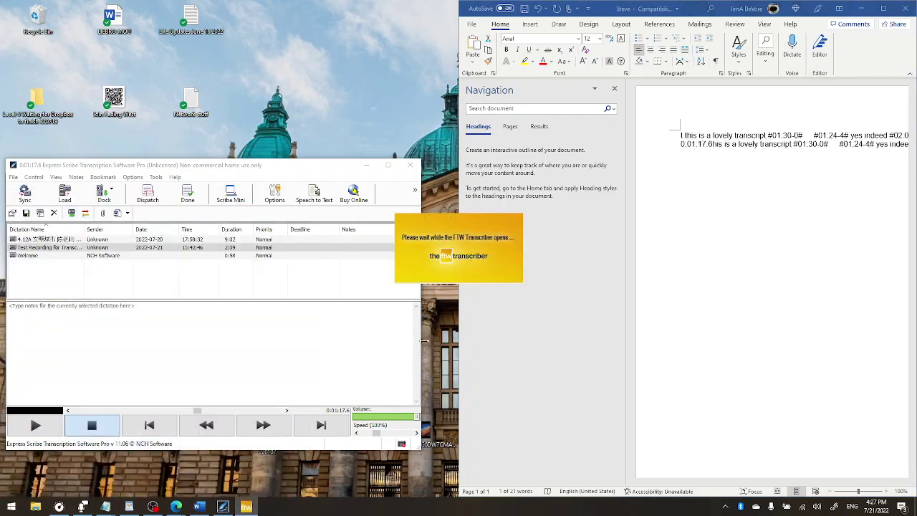
click(530, 299)
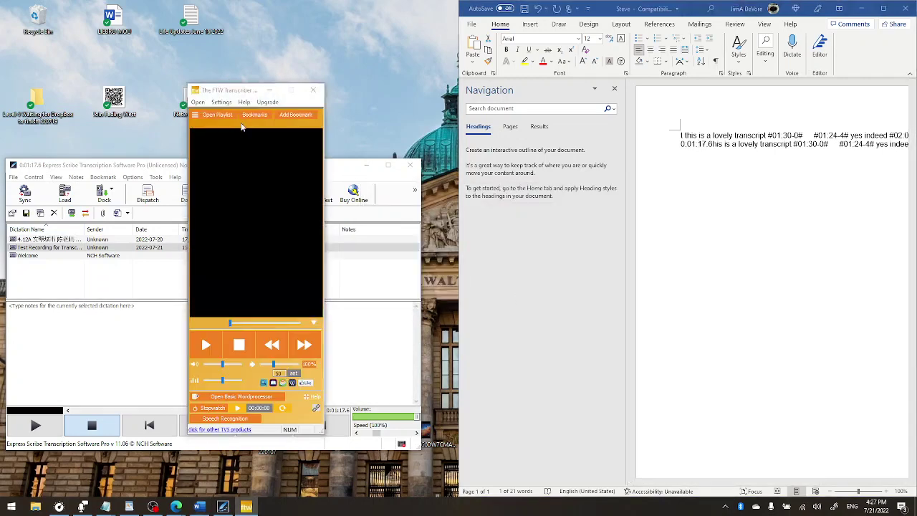
Close Express Scribe and look over the FTW Transcriber settings without changing anything
click(254, 297)
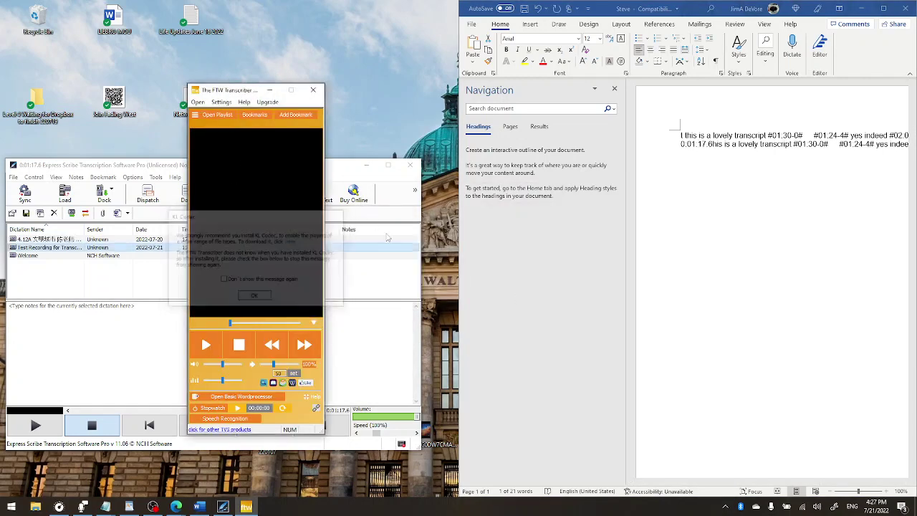
click(410, 165)
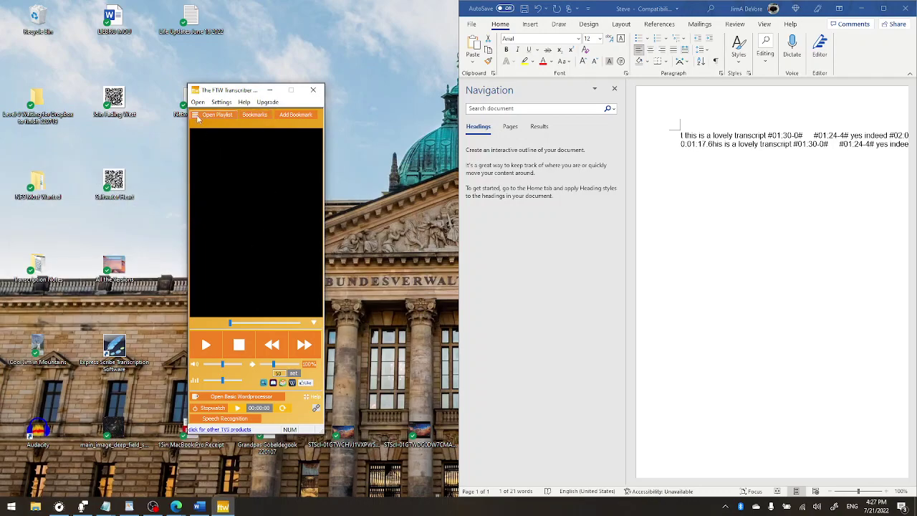
click(223, 104)
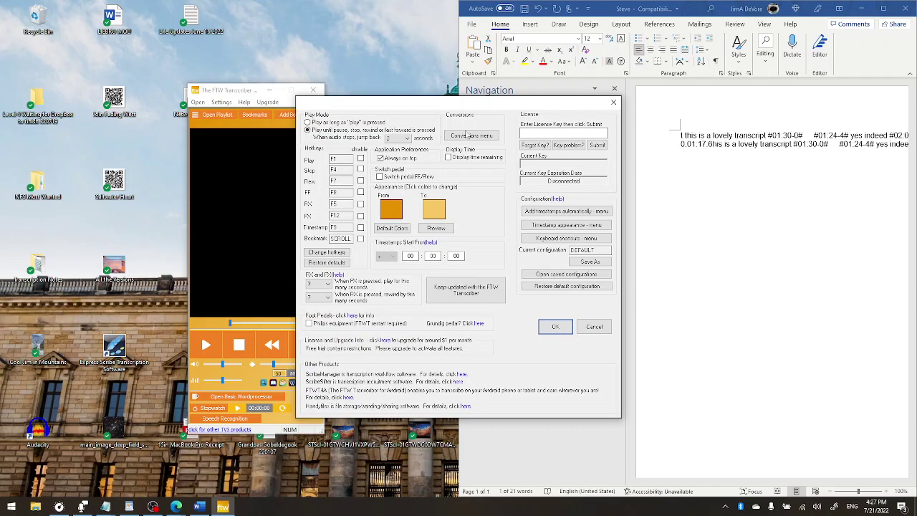
click(613, 102)
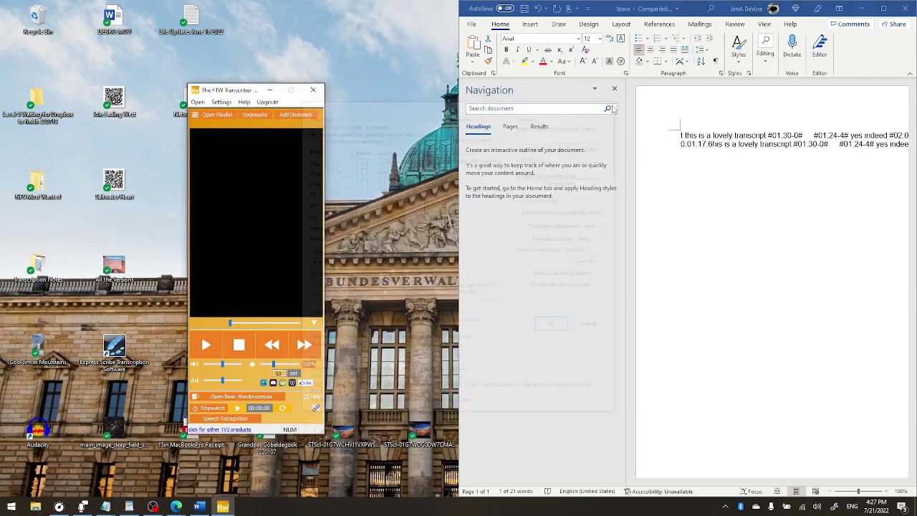
Load the test recording .m4a from disk in FTW Transcriber, play it, then stop
click(197, 101)
click(213, 116)
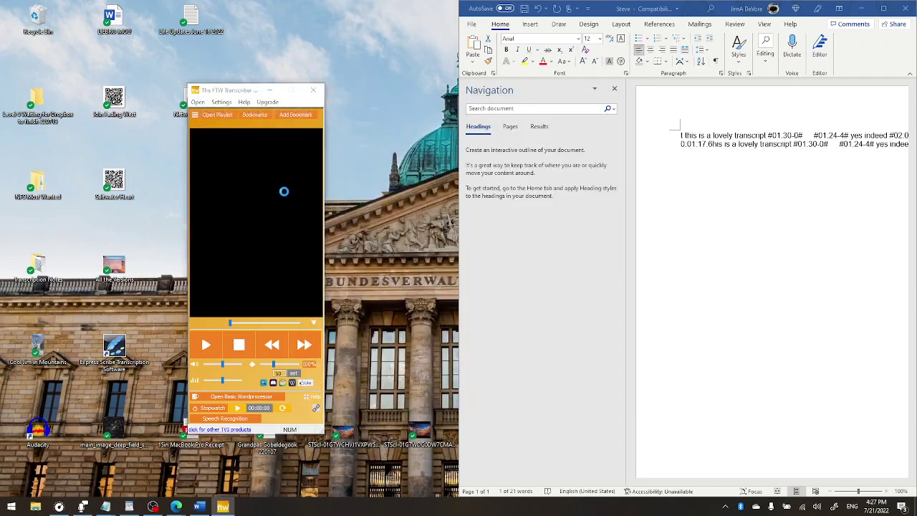
click(291, 227)
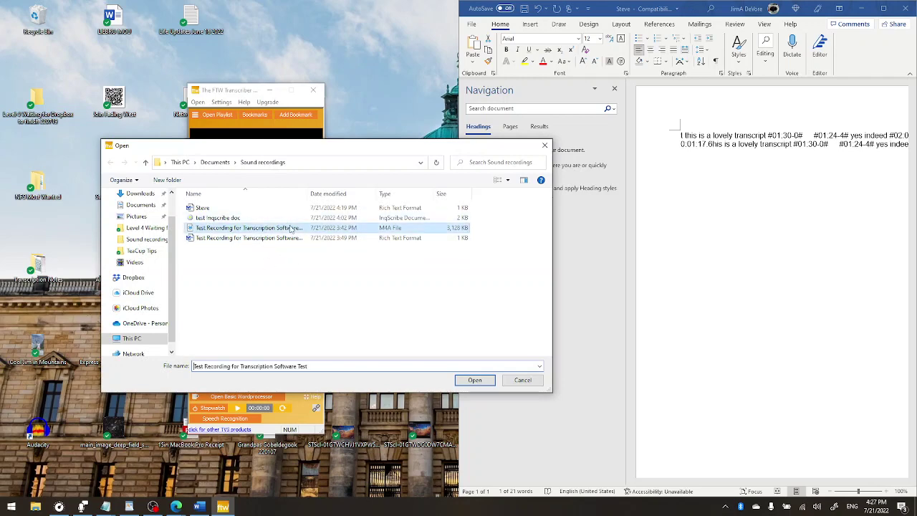
double_click(300, 229)
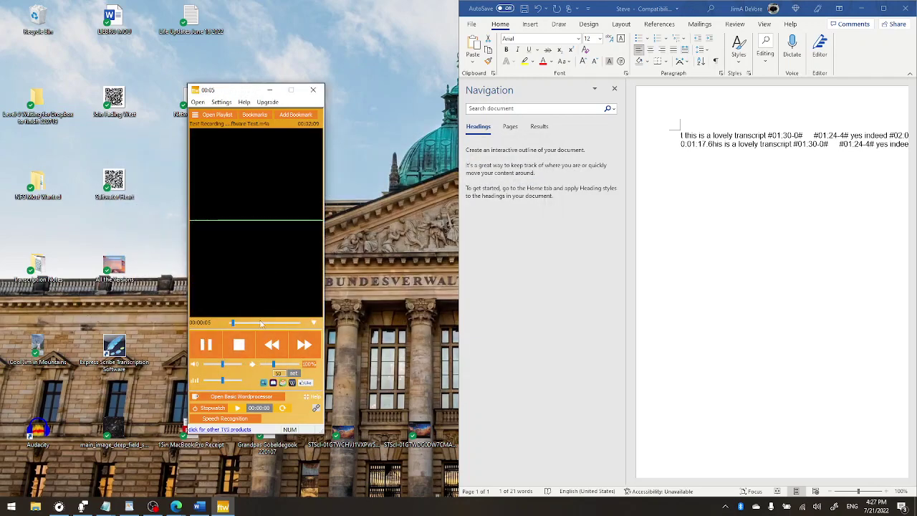
click(240, 346)
Insert the 0.01.17.6 timestamp twice more at Word's second line start, then close FTW Transcriber
key(alt+Tab)
click(679, 145)
text(0.01.17.6)
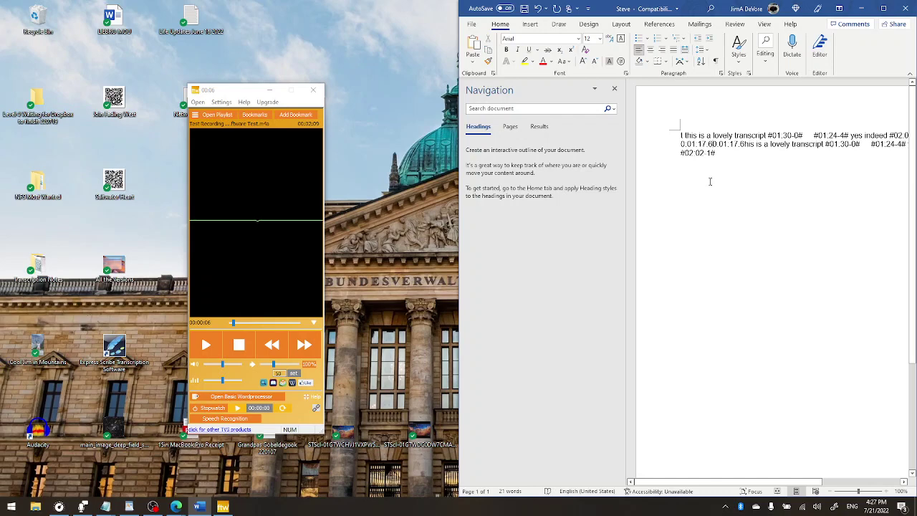
text(0.01.17.6)
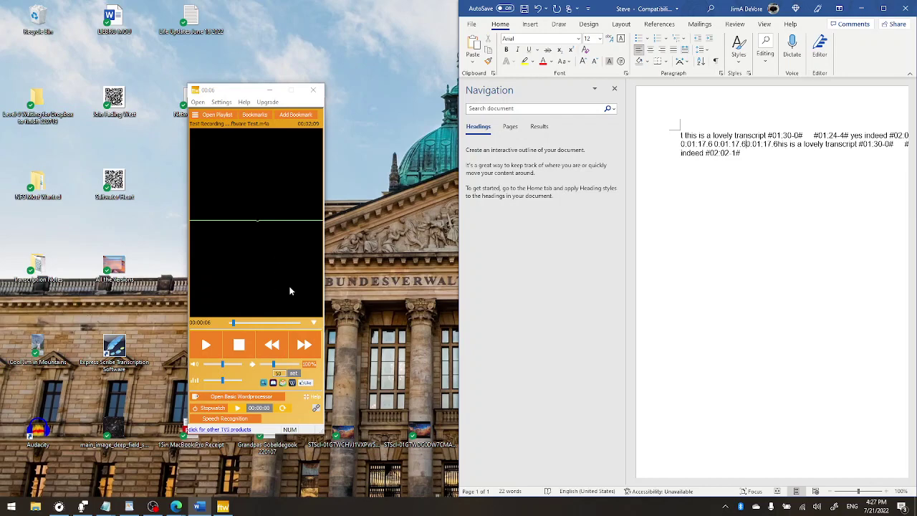
click(313, 91)
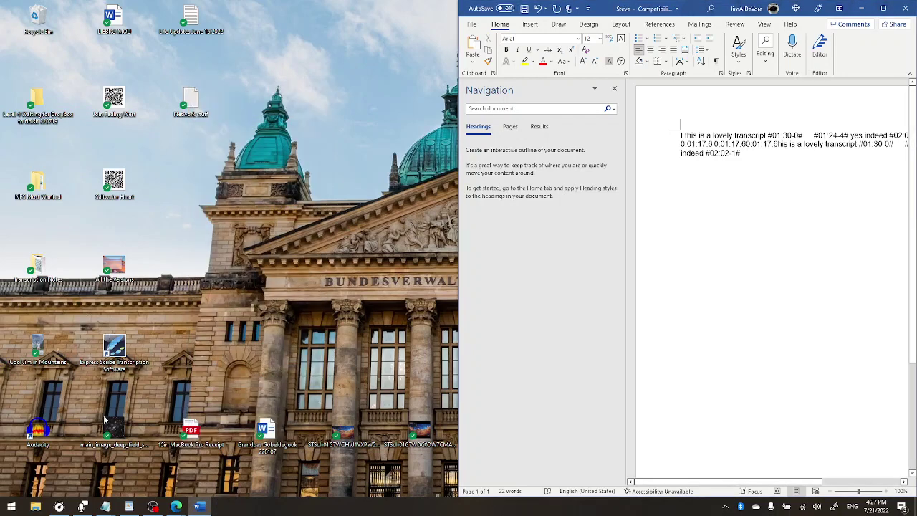
Launch InqScribe and continue past its evaluation notice to an empty untitled transcript
click(11, 507)
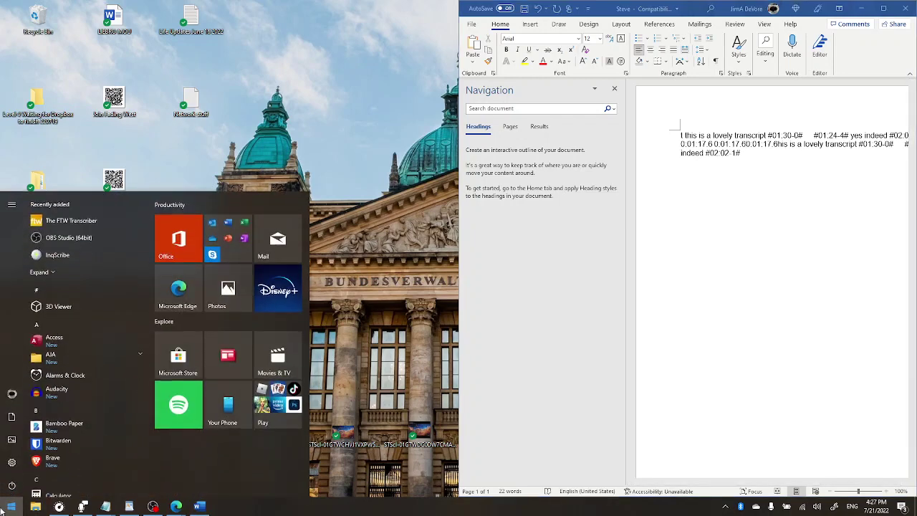
key(Escape)
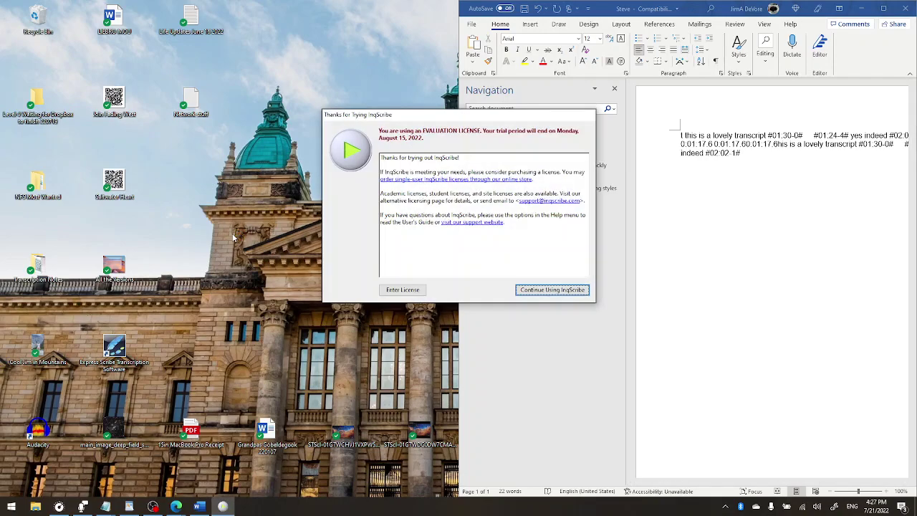
click(552, 289)
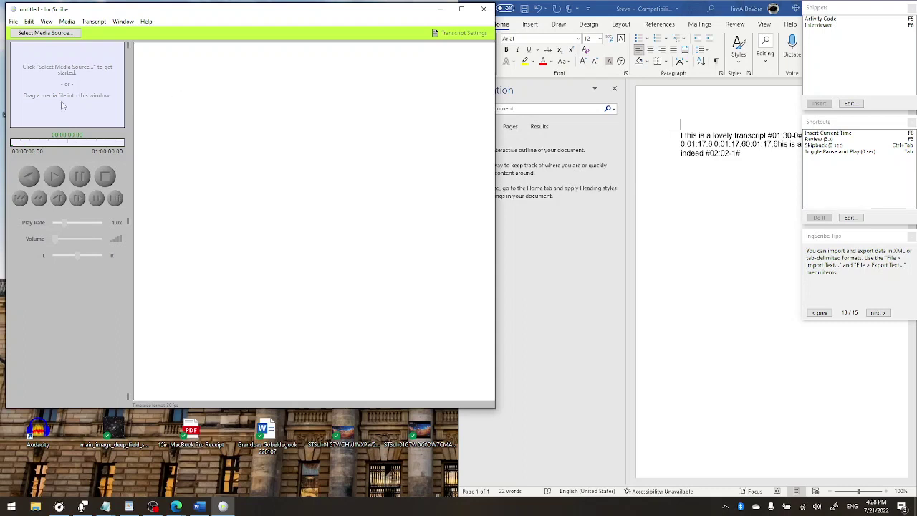
Load 'Test Recording for Transcription Software Test.m4a' as InqScribe's audio media source
click(45, 33)
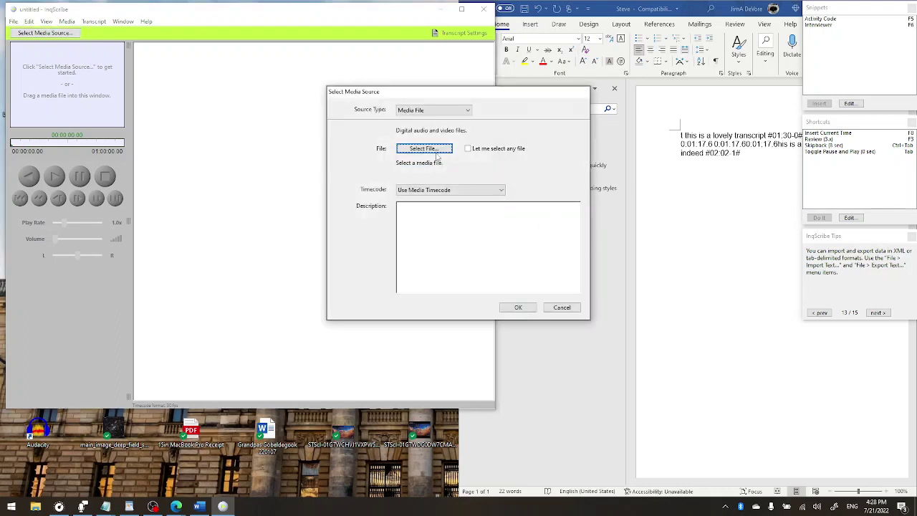
click(424, 149)
click(432, 146)
click(575, 275)
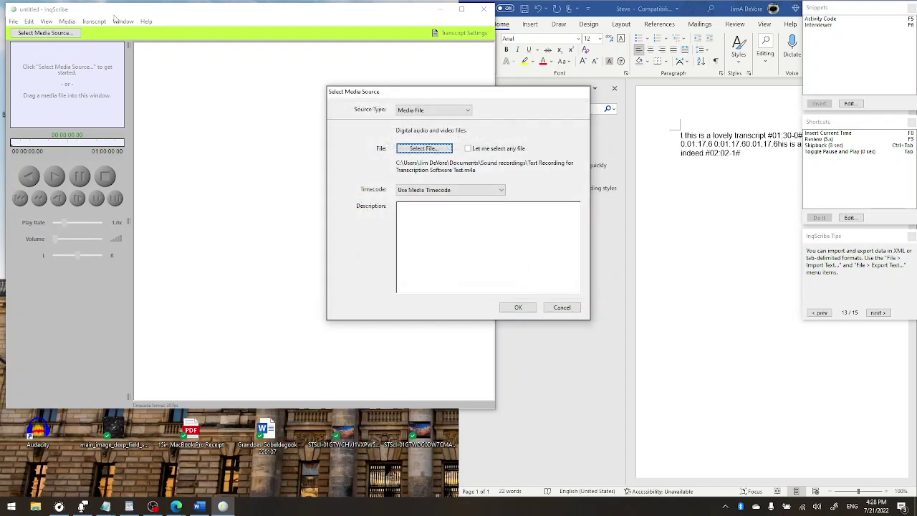
click(518, 308)
click(518, 308)
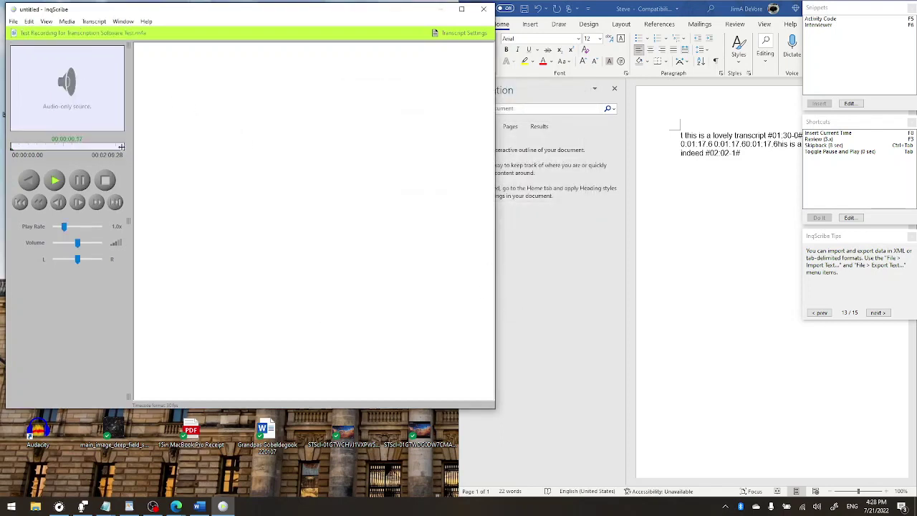
Pause playback near 0:00:03 and review InqScribe's options and shortcuts without changes
click(81, 180)
click(29, 21)
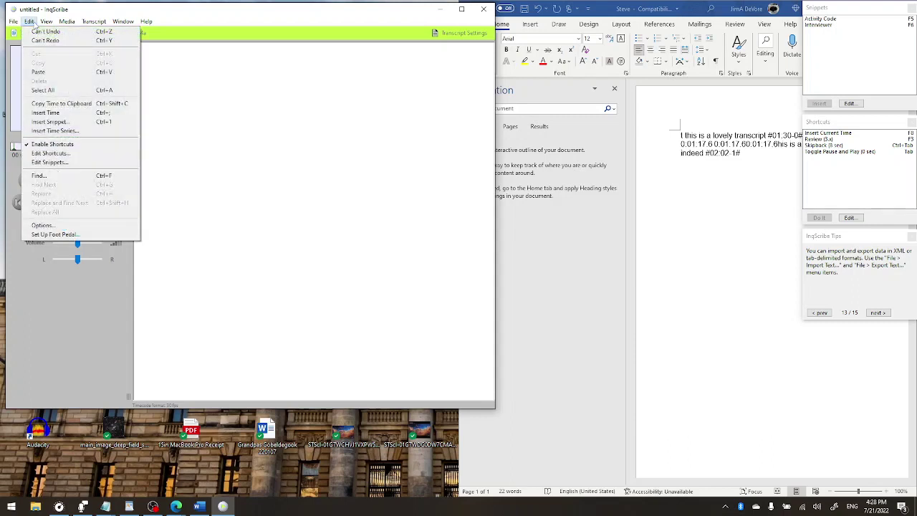
click(41, 225)
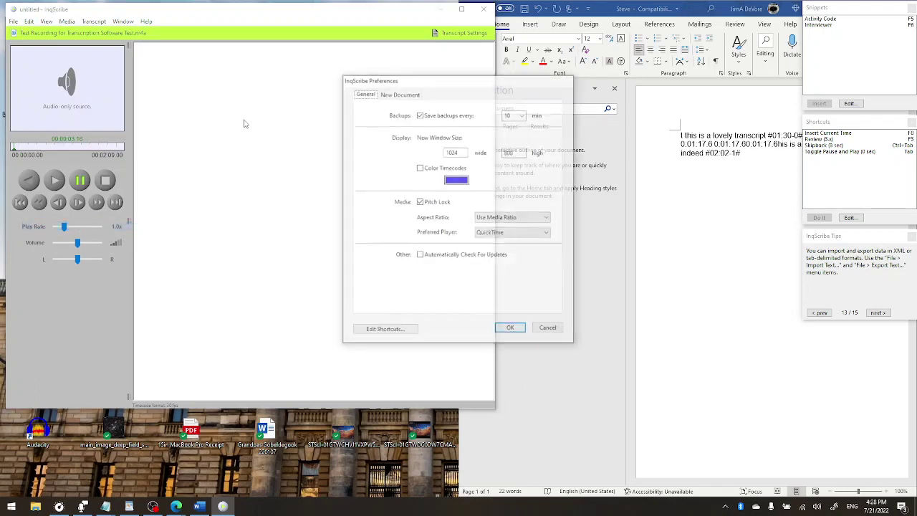
click(384, 331)
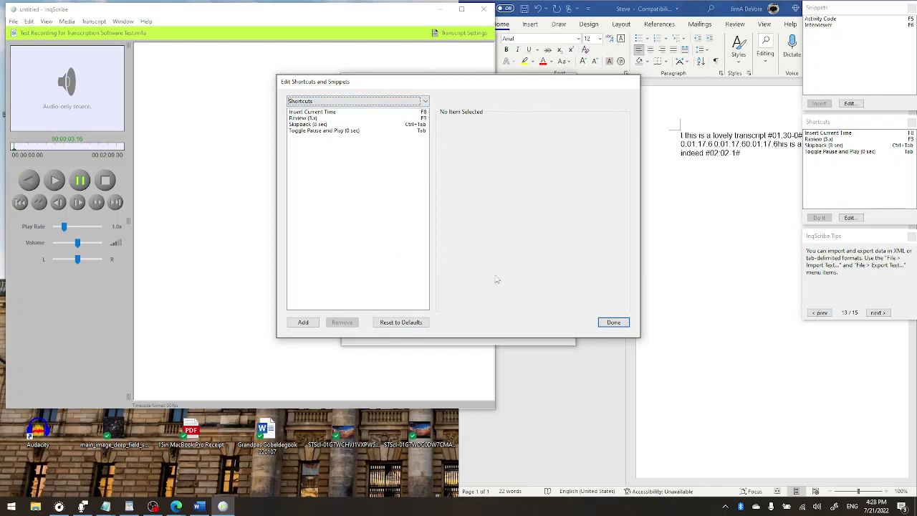
click(611, 321)
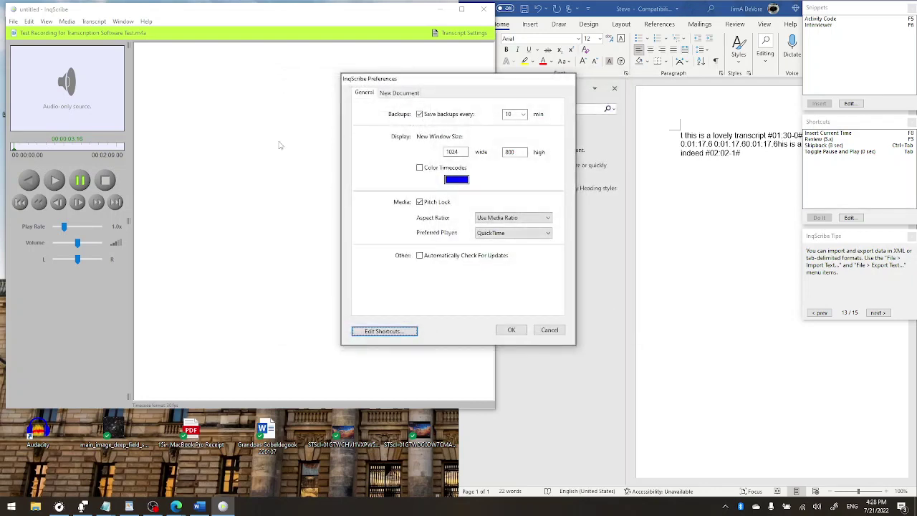
click(511, 330)
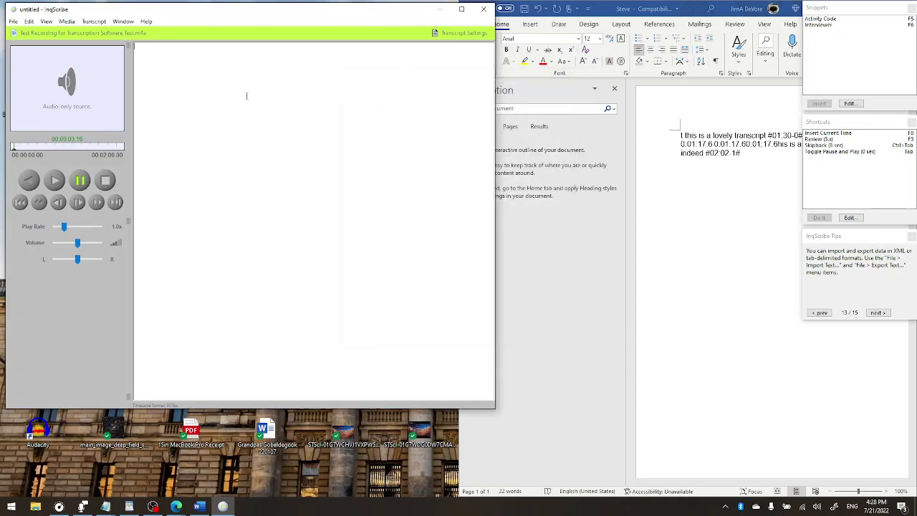
Try timestamp insertion, clear the stray timestamps, and insert a single [00:00:10.09] timestamp
key(F1)
key(F1)
key(F1)
key(F1)
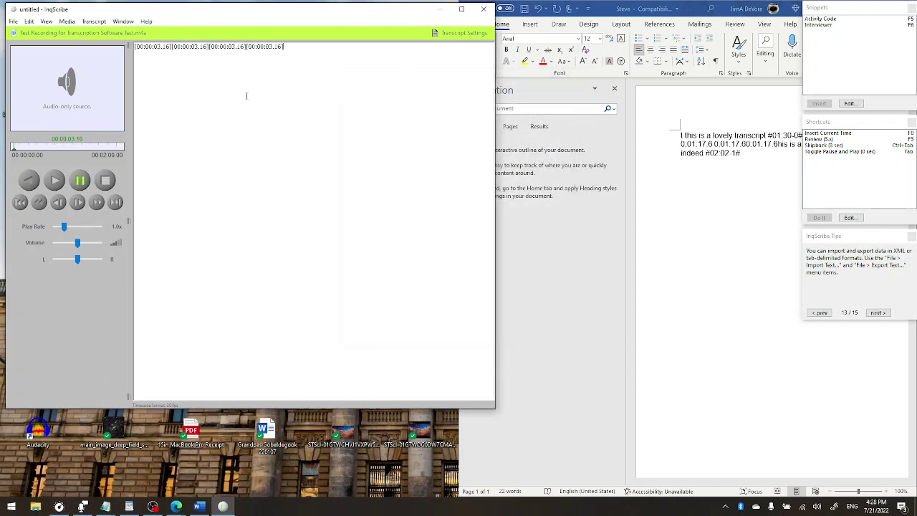
key(BackSpace)
key(BackSpace)
key(ctrl+a)
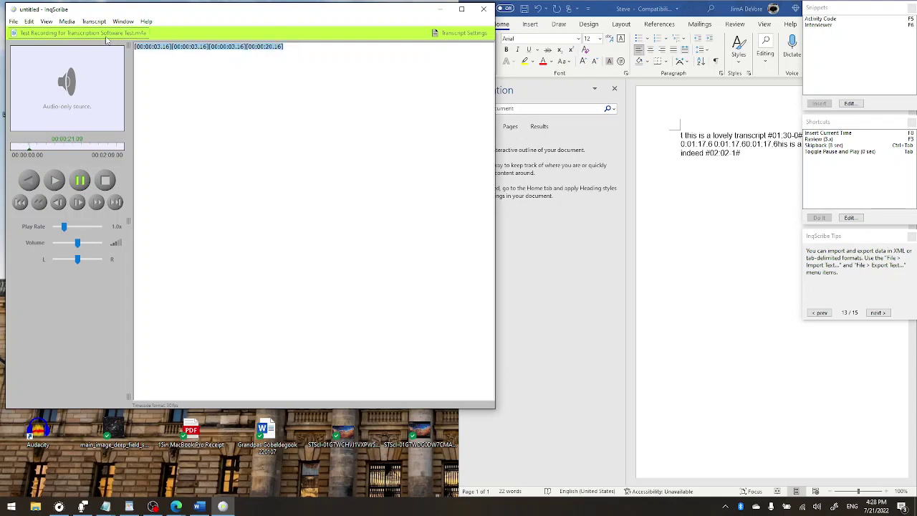
key(Delete)
key(F1)
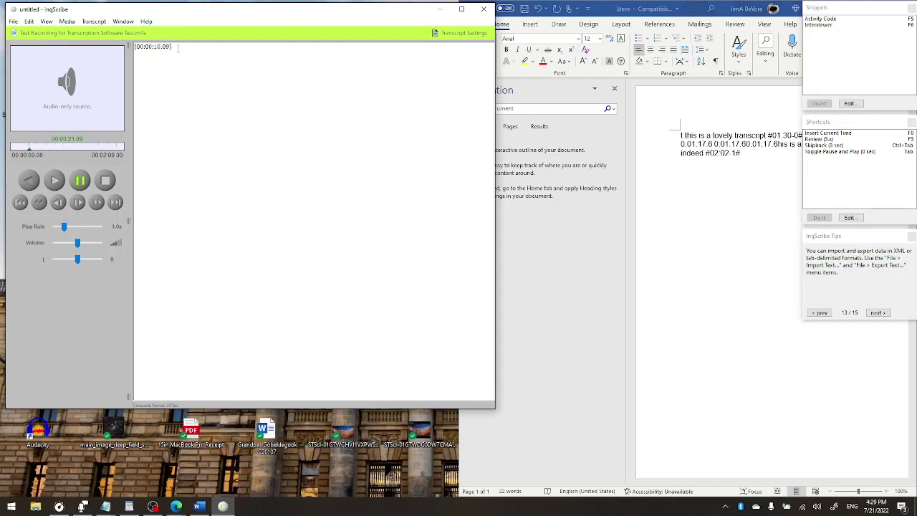
Resume playback, jump back to [00:00:10.09], pause, and cancel the media source settings
key(Tab)
click(165, 53)
key(Tab)
click(87, 30)
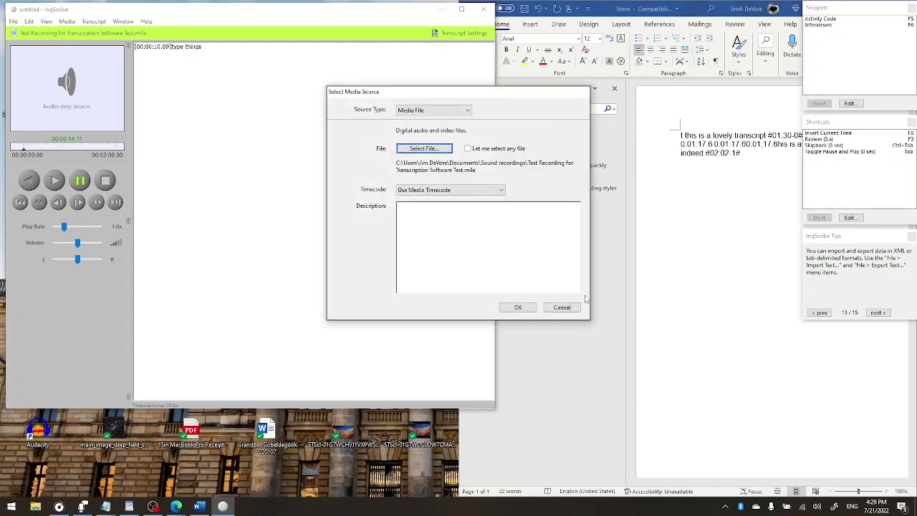
click(561, 306)
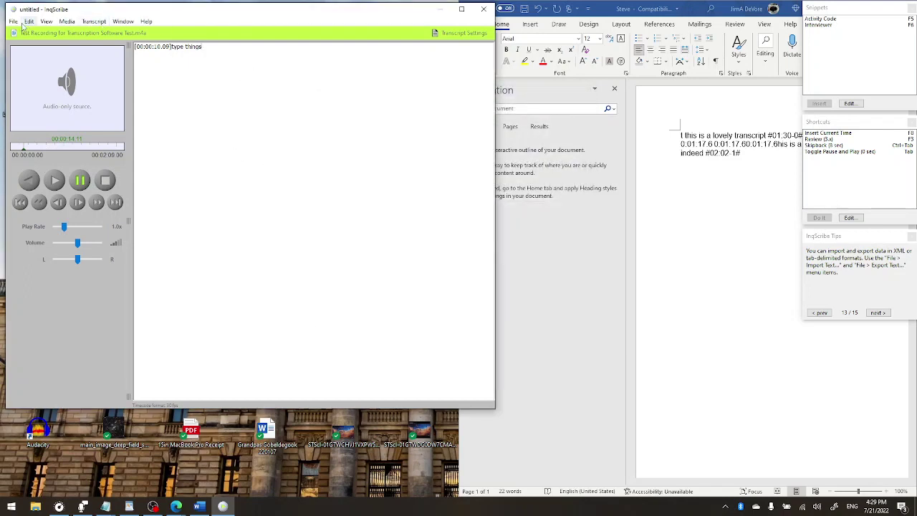
Save the transcript as untitled.inqscr in InqScribe's own document format
click(12, 22)
click(79, 96)
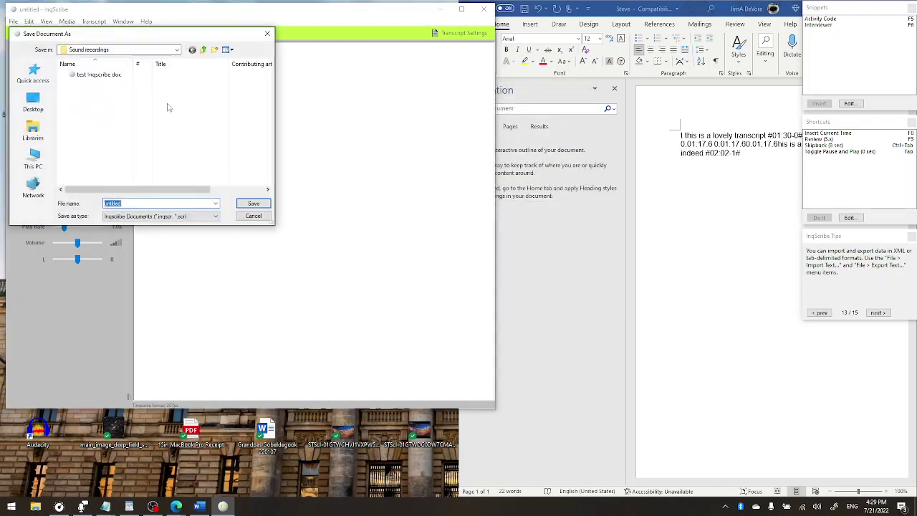
click(190, 216)
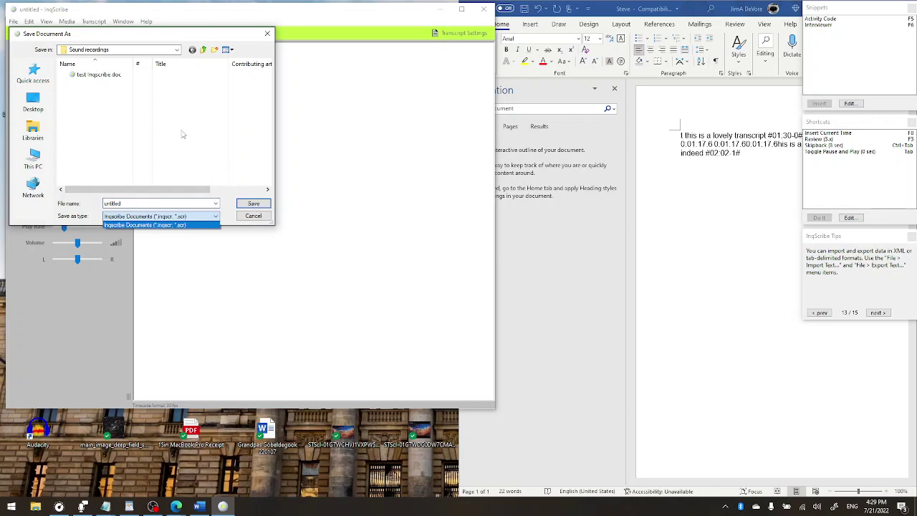
click(262, 206)
click(253, 204)
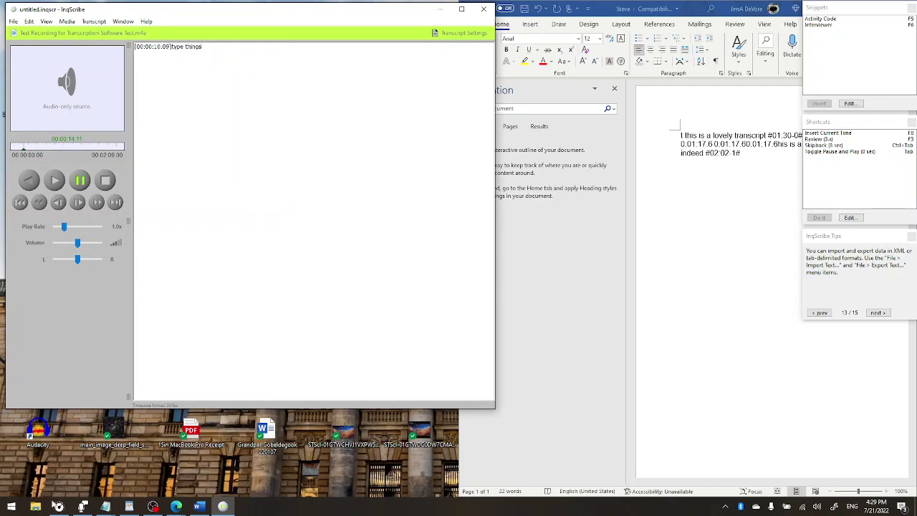
Browse File Explorer to Documents > Sound recordings and select the untitled transcript file
click(31, 509)
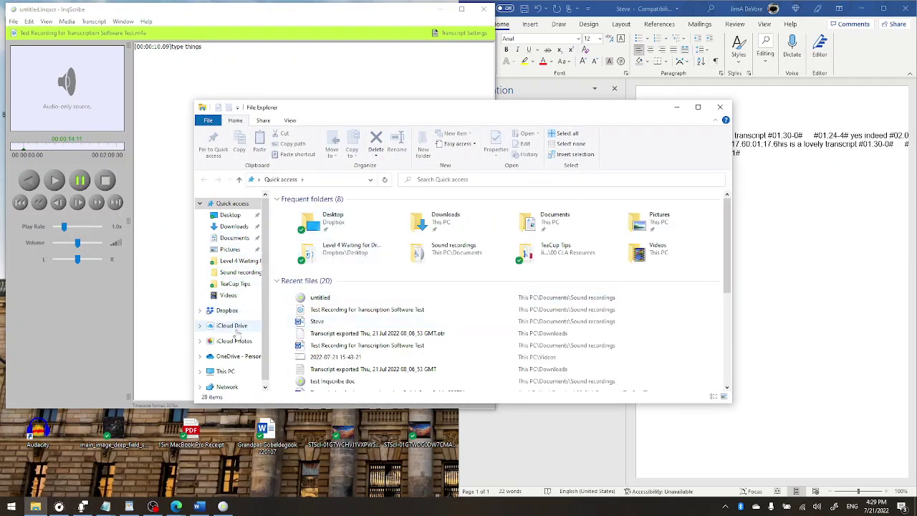
double_click(527, 218)
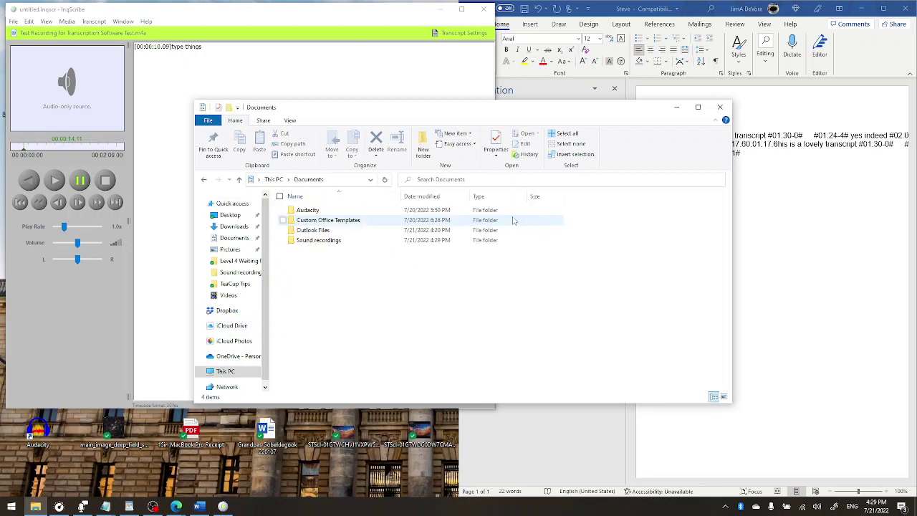
double_click(336, 242)
click(351, 251)
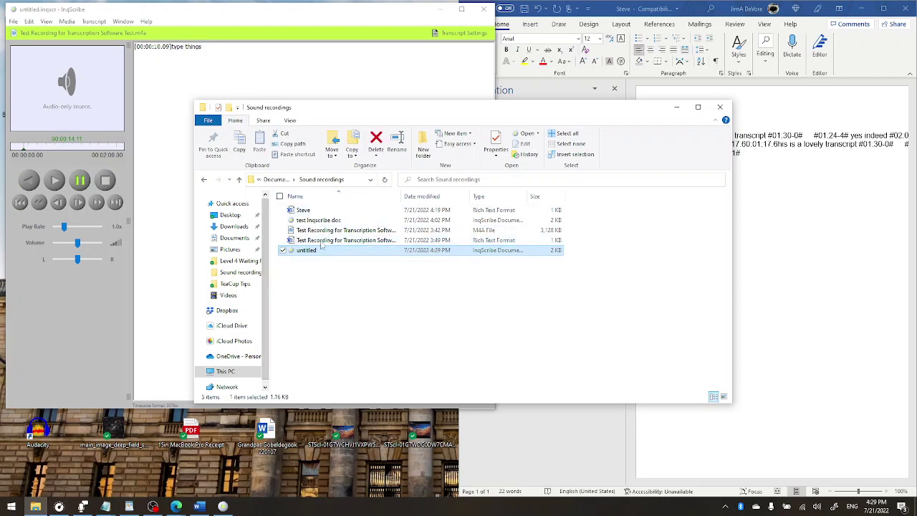
Open untitled.inqscr in InqScribe, pause playback, then return to the folder and reselect the file
double_click(315, 251)
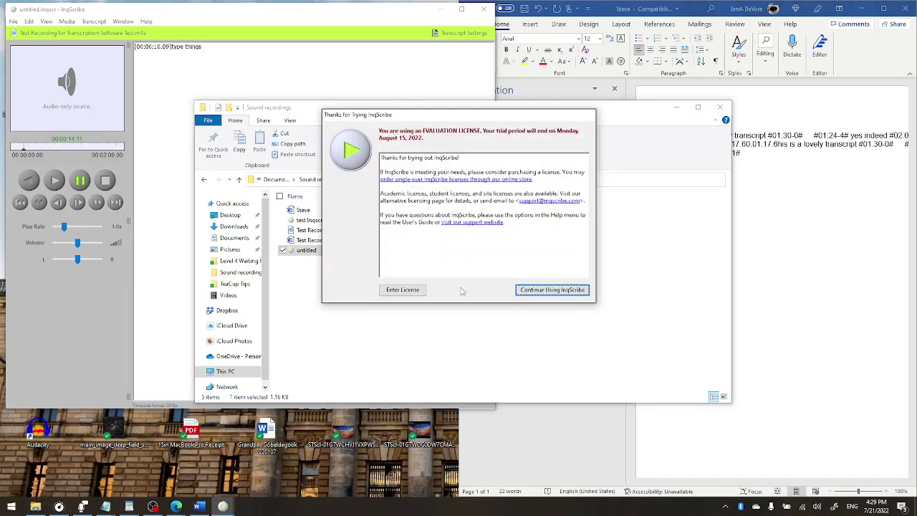
click(551, 289)
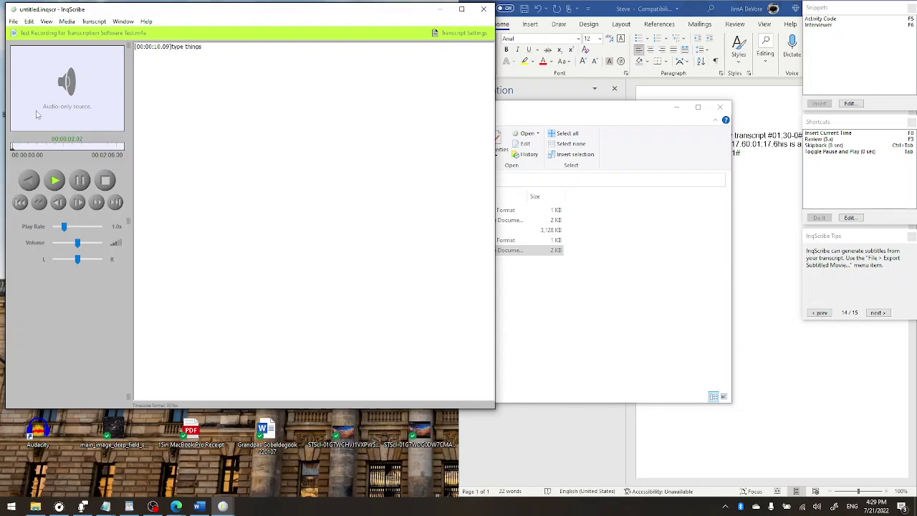
key(Tab)
click(605, 316)
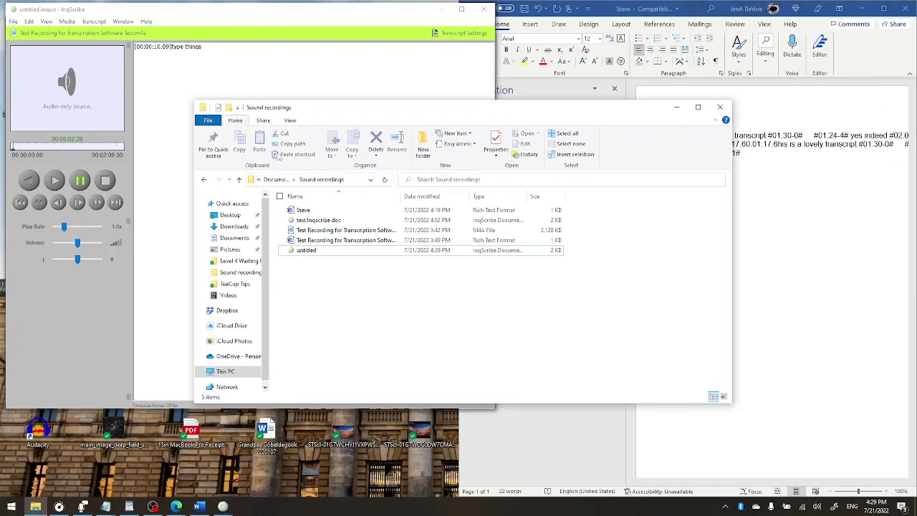
right_click(345, 258)
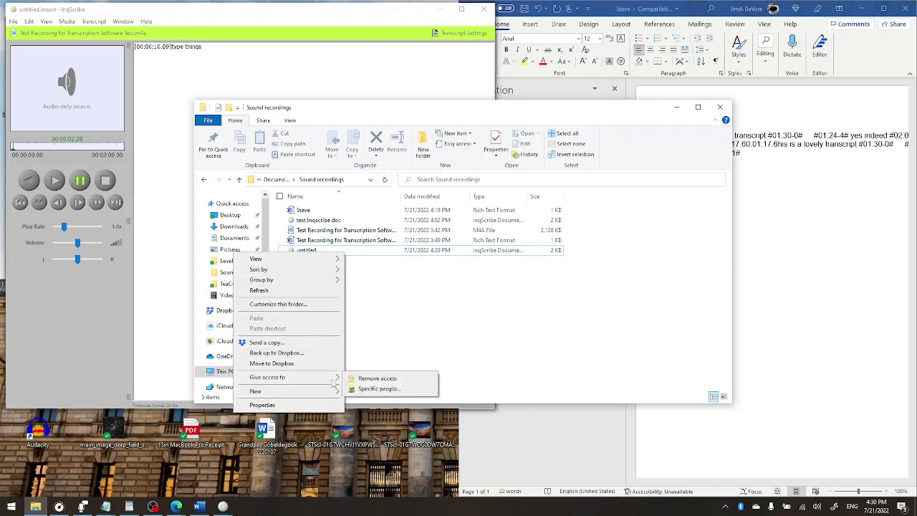
click(364, 320)
click(347, 252)
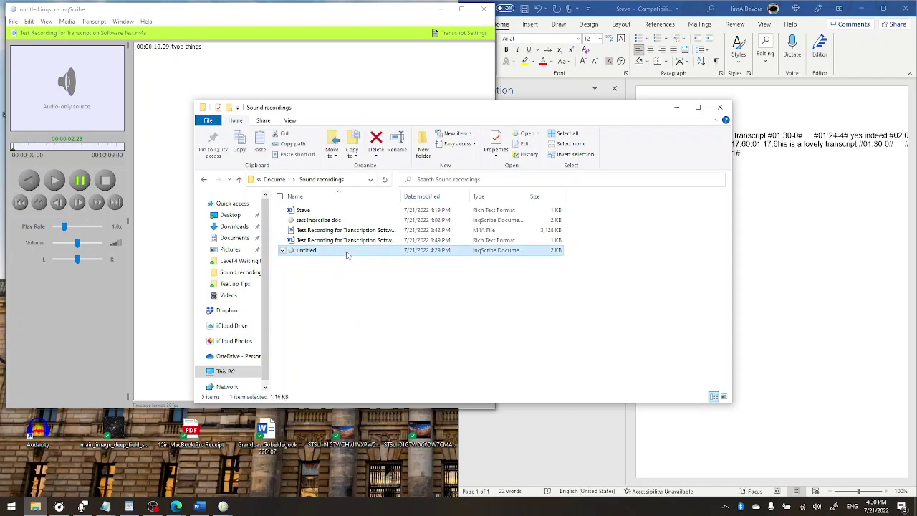
right_click(347, 255)
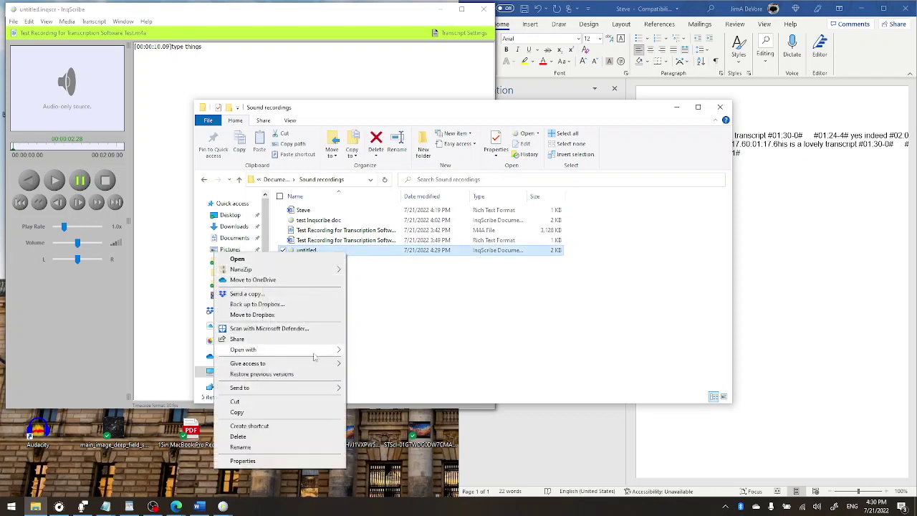
mouse_move(325, 349)
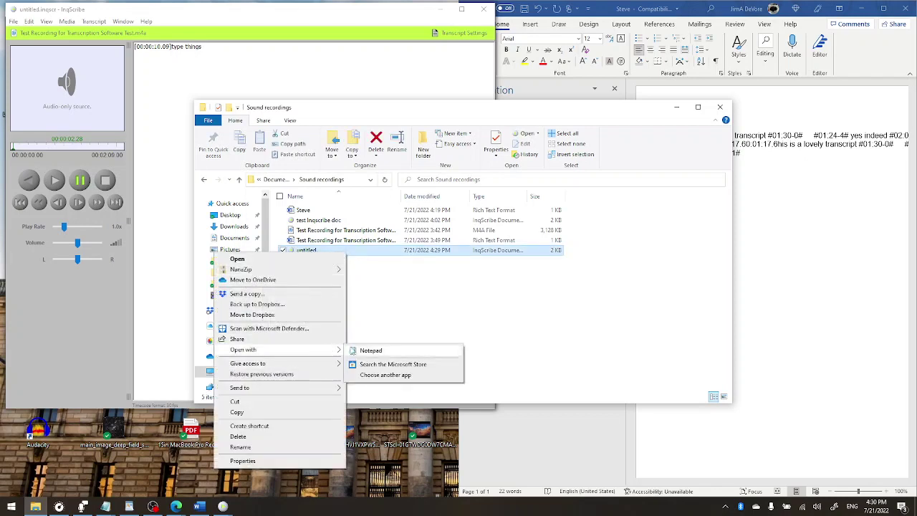
click(369, 350)
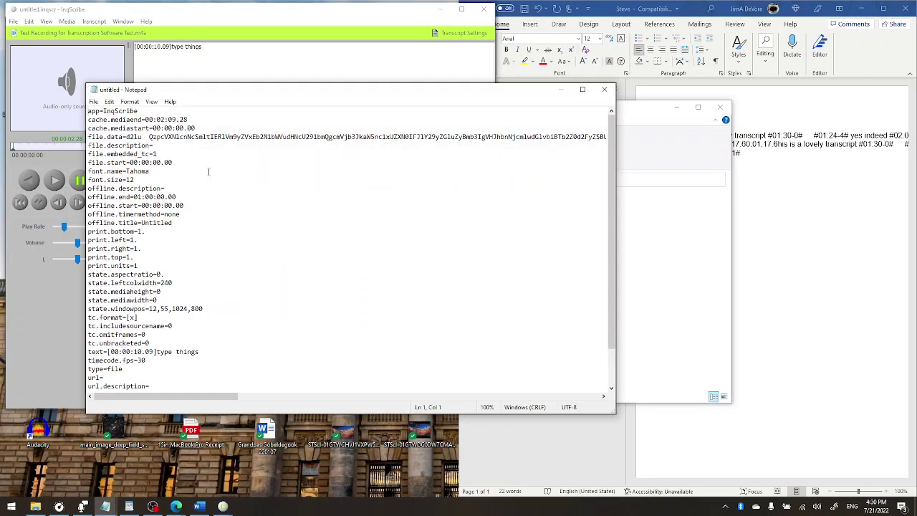
scroll(208, 172, down, 2)
scroll(208, 172, up, 2)
drag(88, 117, 187, 239)
scroll(187, 239, down, 2)
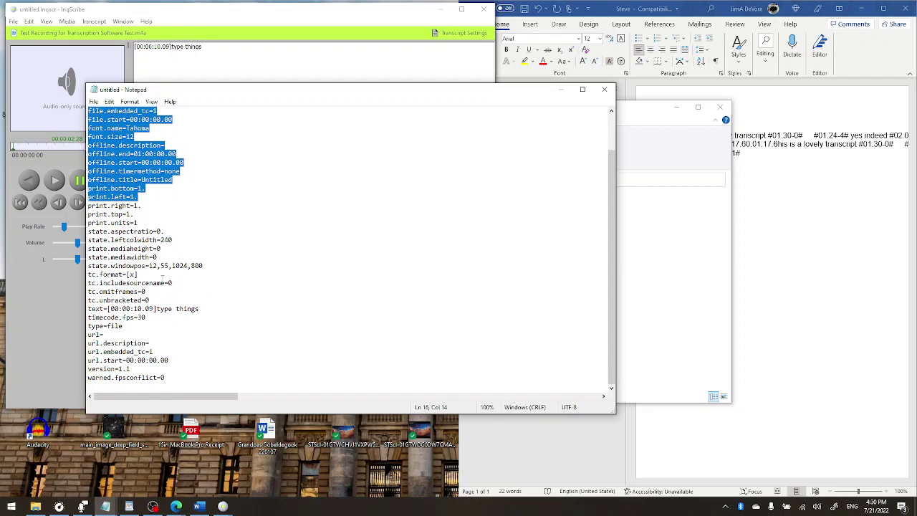
click(92, 309)
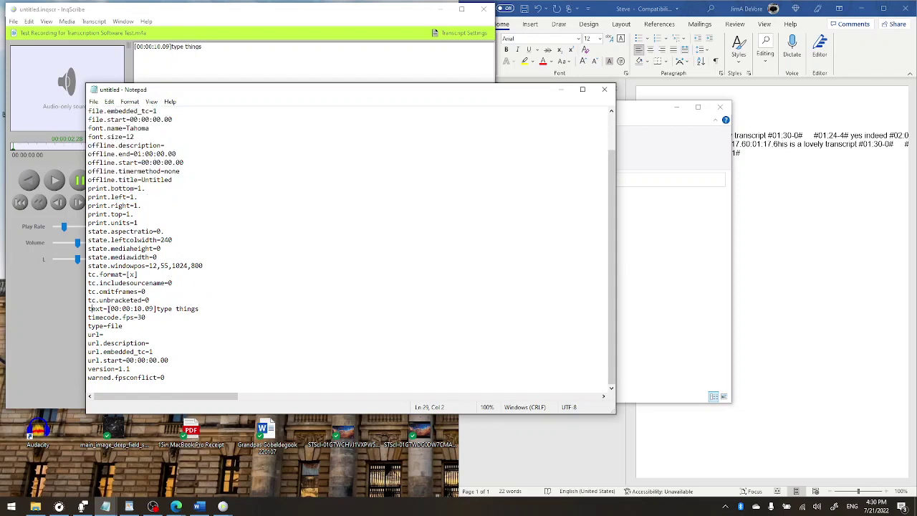
drag(107, 308, 88, 309)
click(199, 309)
drag(200, 309, 77, 298)
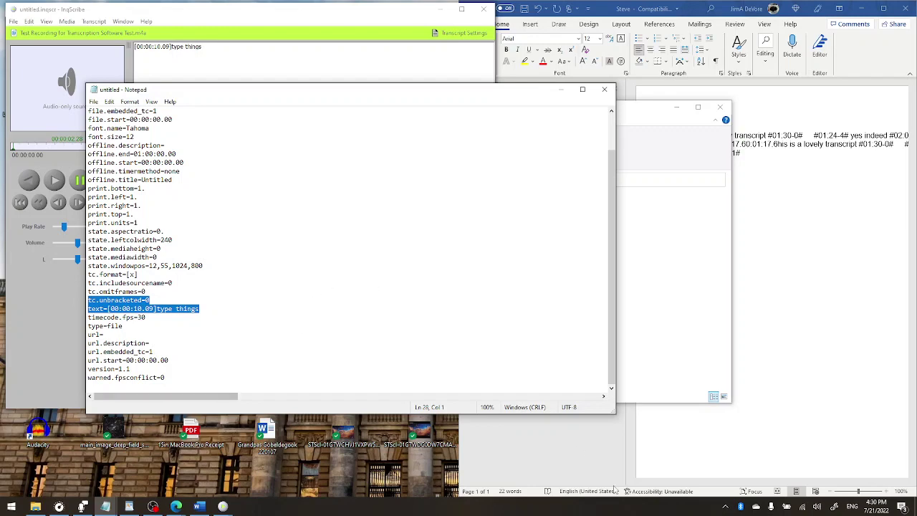
Close Notepad and File Explorer, then put the caret after the [00:00:10.09] timecode in InqScribe
click(604, 89)
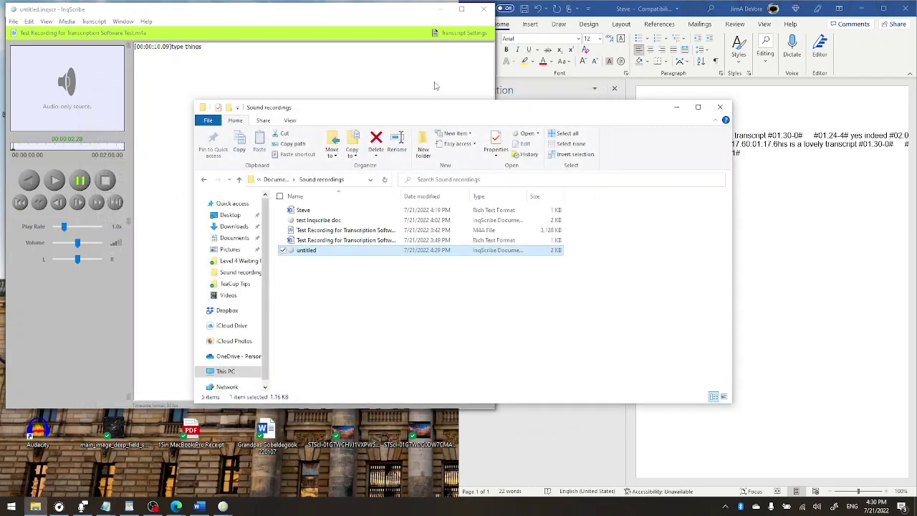
click(720, 107)
click(782, 209)
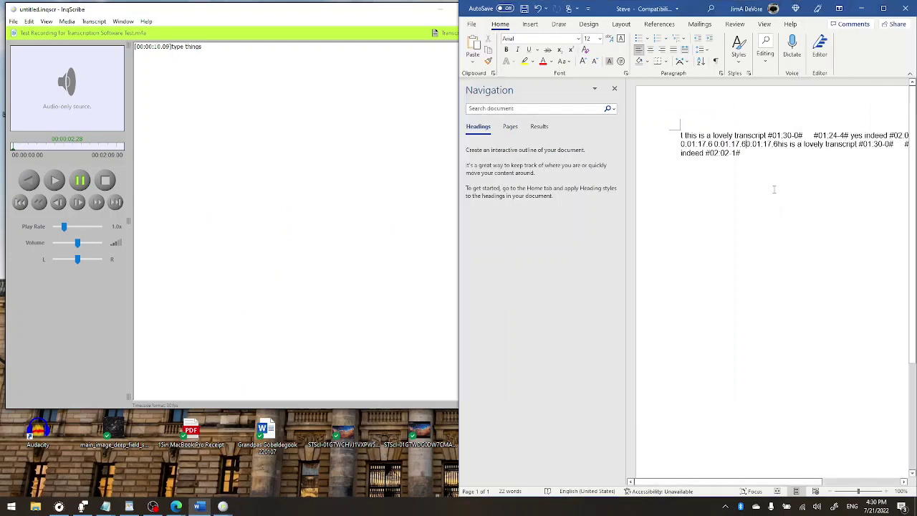
click(265, 153)
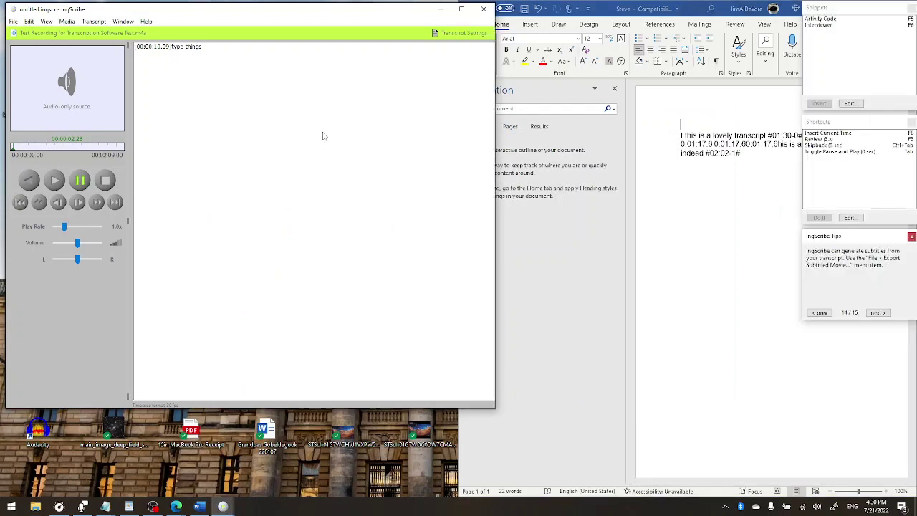
click(170, 49)
Offset the two InqScribe transcript windows and bring the original one to the front
drag(83, 13, 268, 79)
click(264, 24)
drag(268, 24, 338, 37)
click(595, 252)
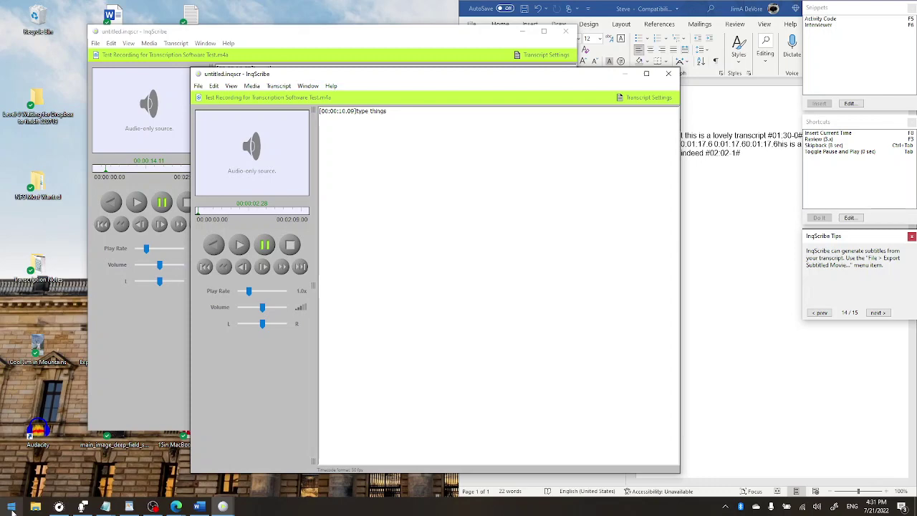
mouse_move(179, 507)
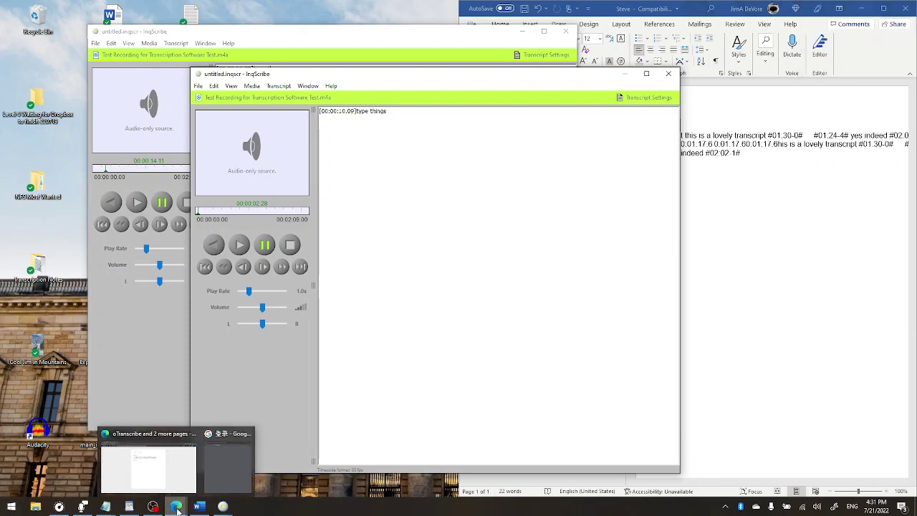
mouse_move(198, 476)
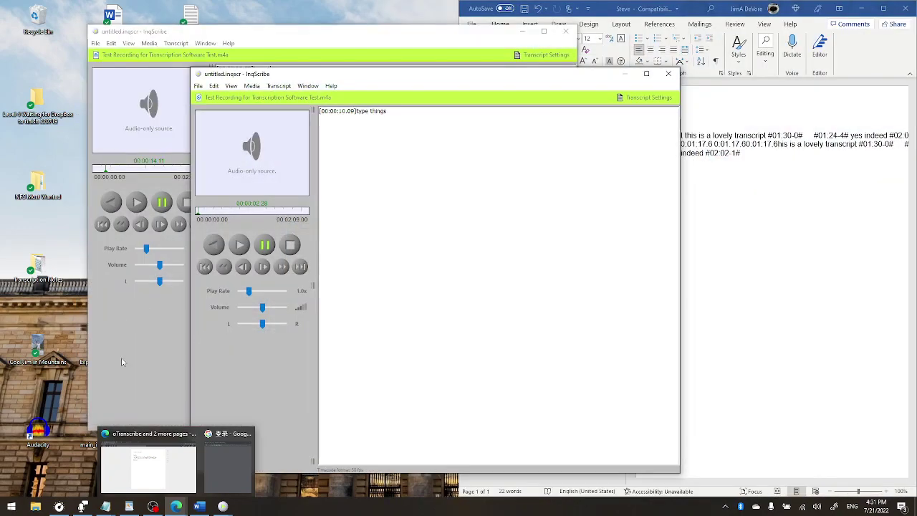
click(131, 369)
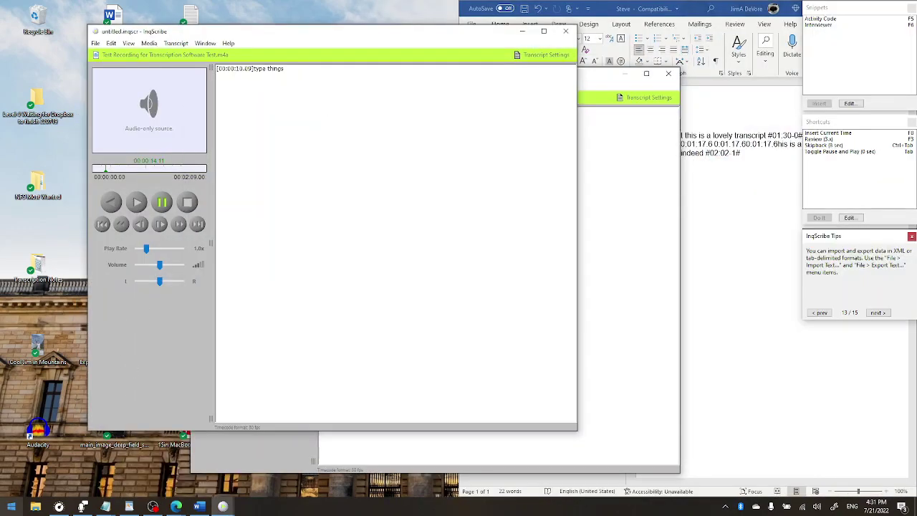
Browse the recently added apps in the Start menu, then dismiss it back to InqScribe
click(12, 506)
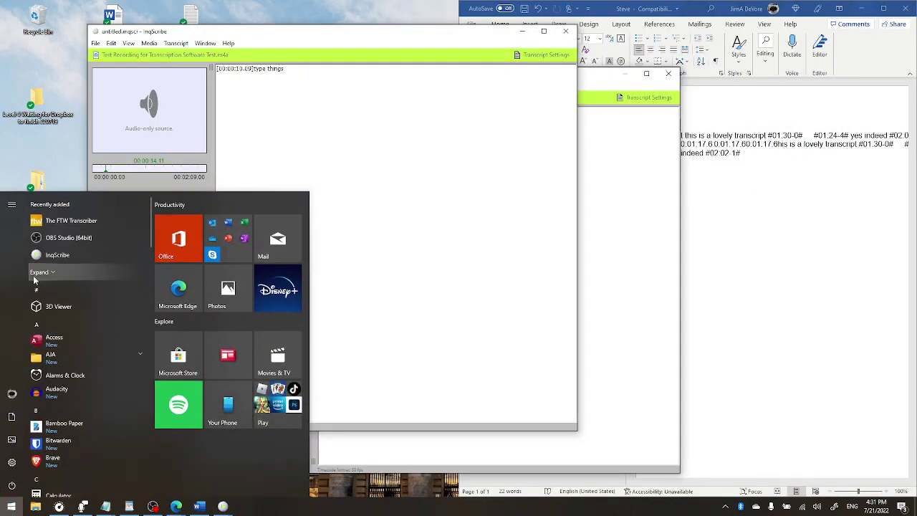
click(39, 272)
scroll(72, 352, down, 10)
scroll(78, 358, up, 5)
scroll(98, 345, up, 4)
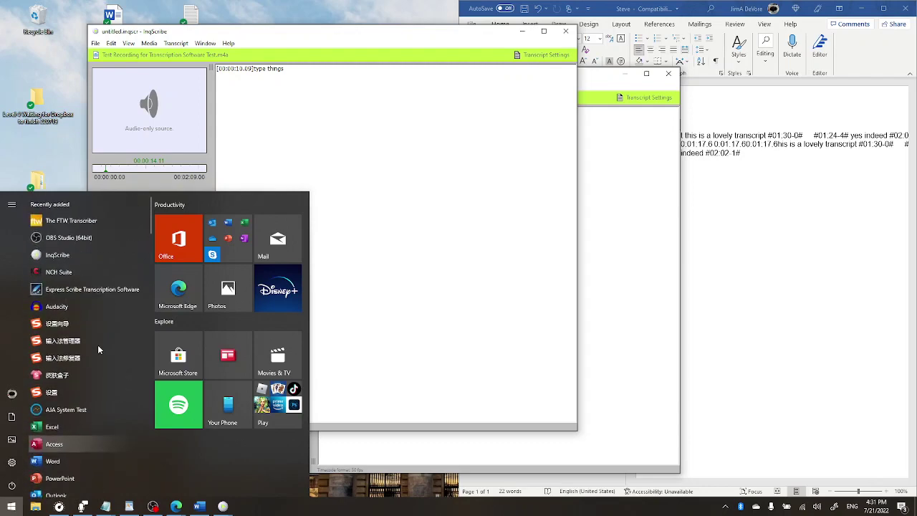
click(422, 306)
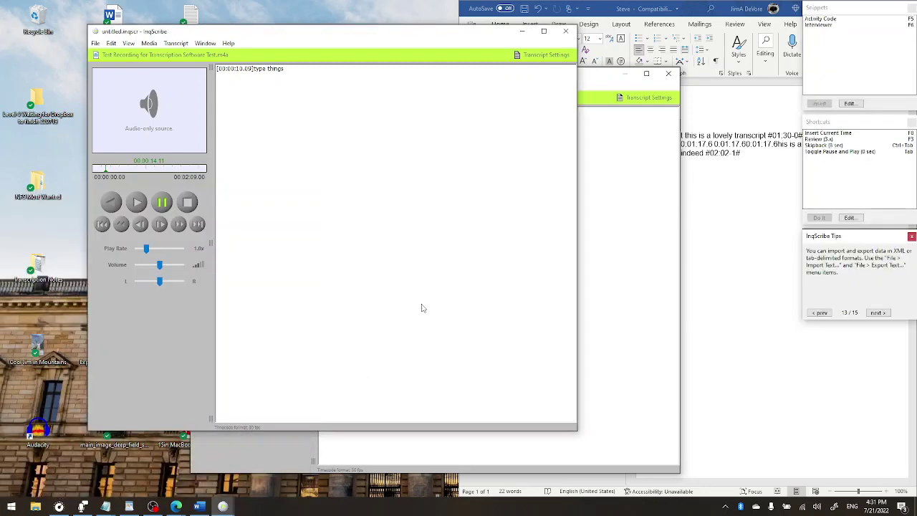